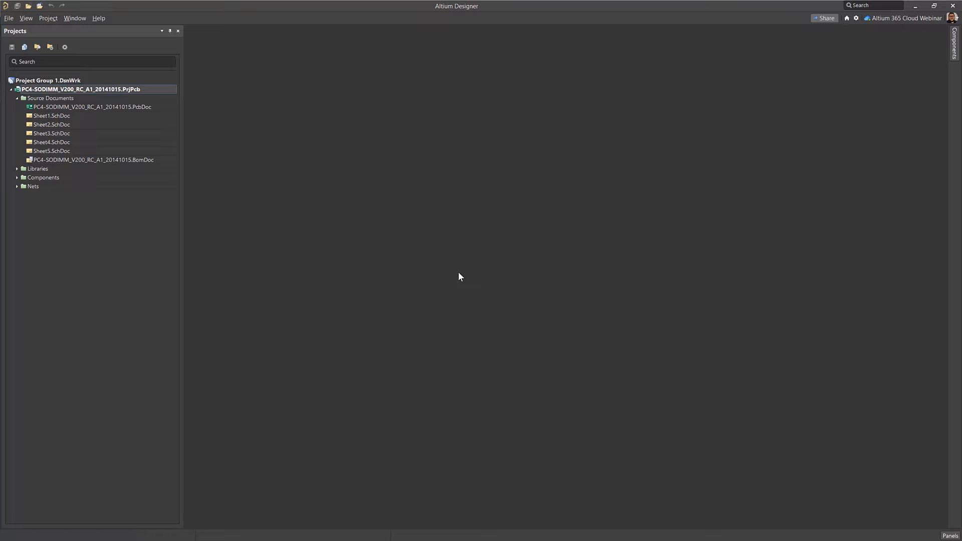
- Create a new project named PCB_Project in the Altium 365 Cloud Webinar workspace, using the Default PCB Project template
click(13, 20)
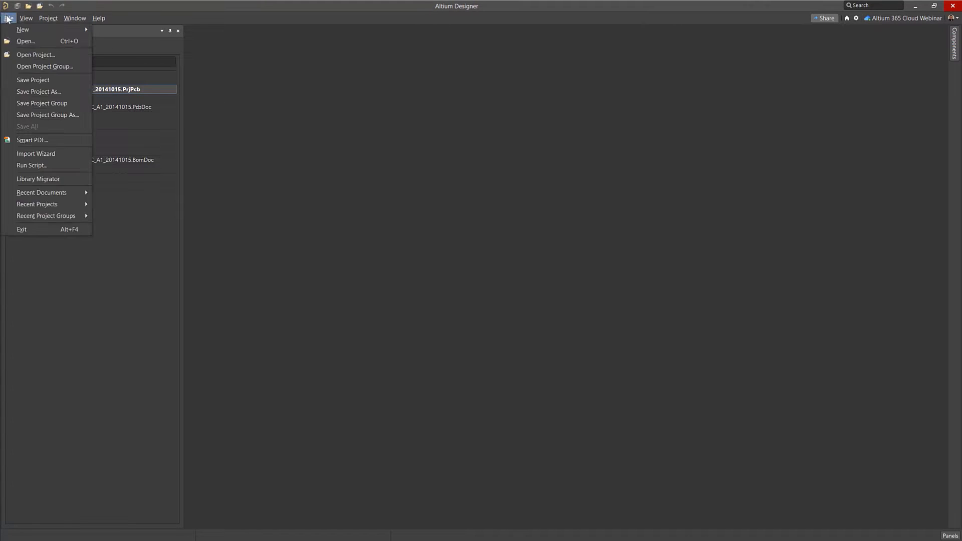
mouse_move(53, 30)
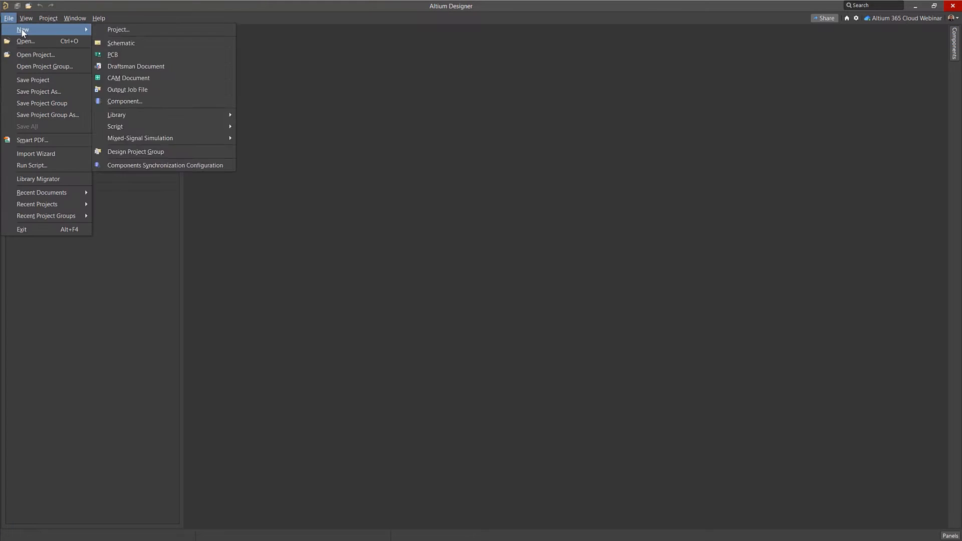
click(135, 30)
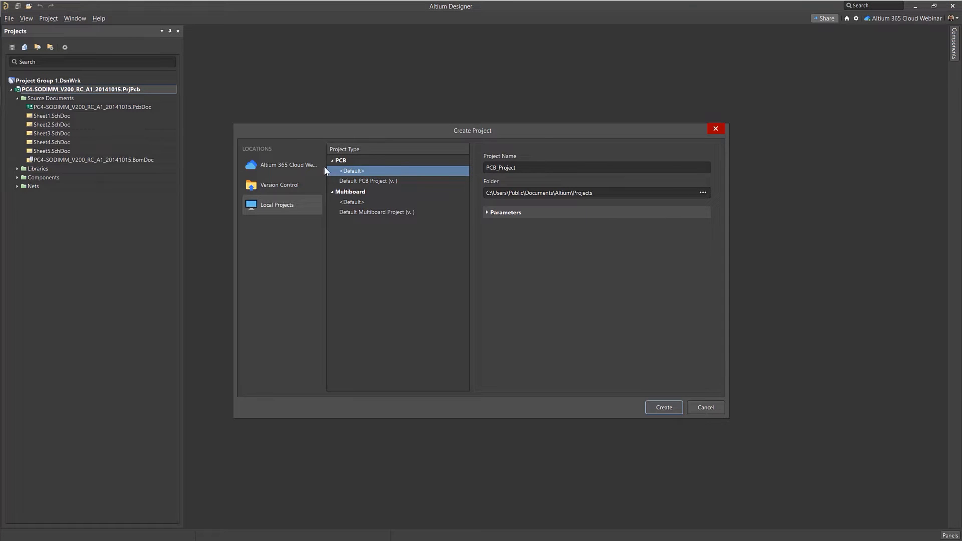
click(299, 166)
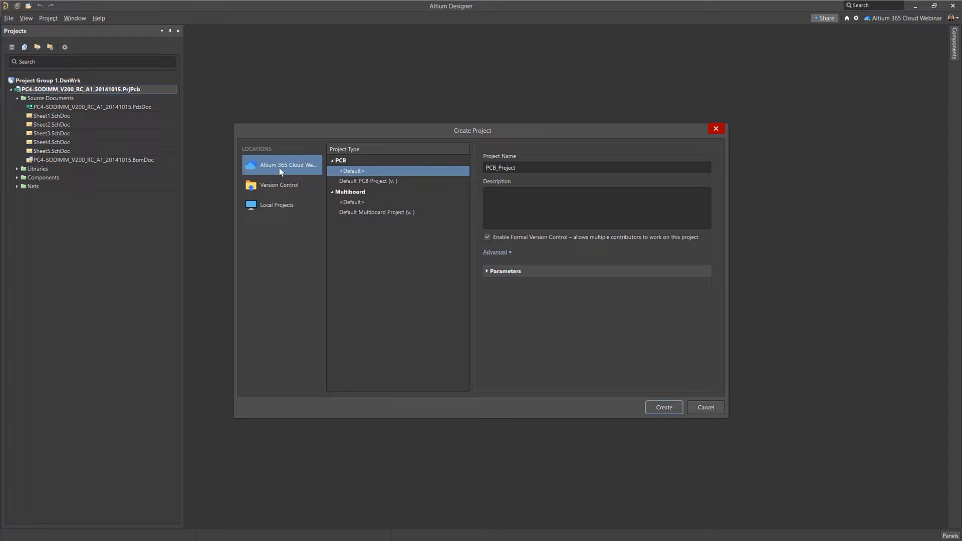
click(399, 180)
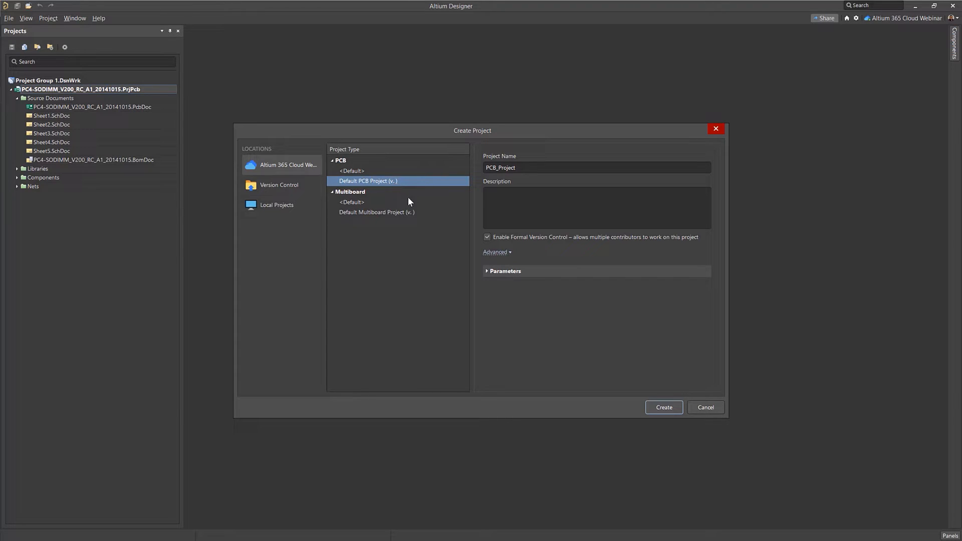
click(496, 252)
click(517, 318)
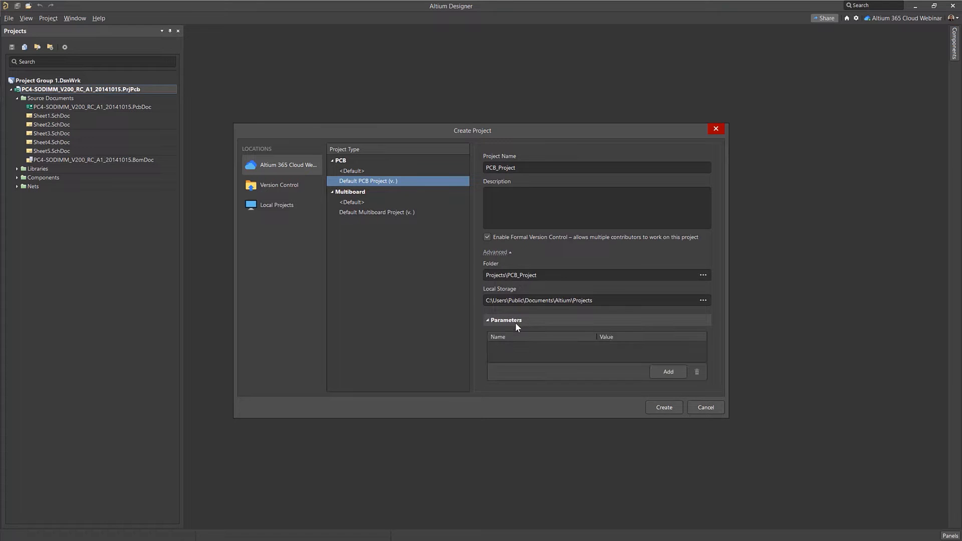
click(515, 322)
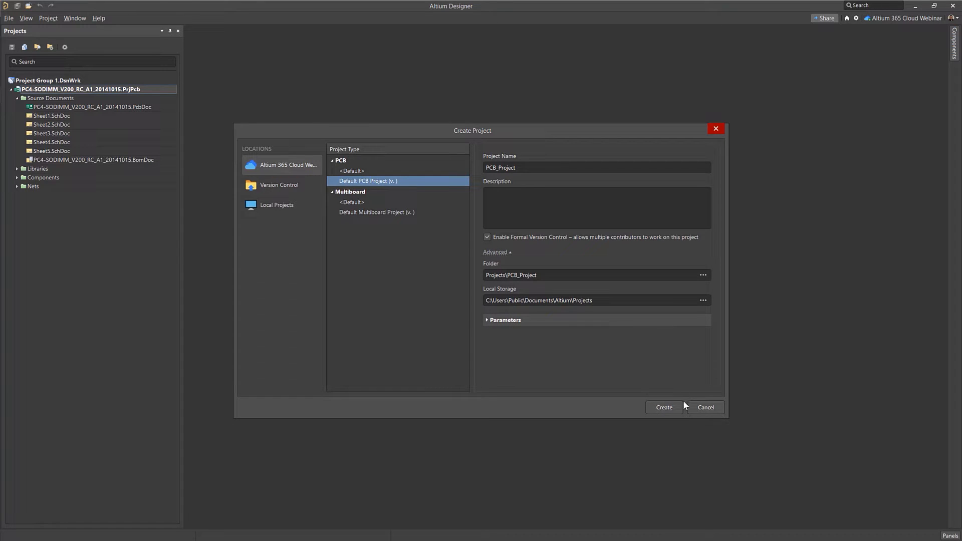
click(664, 407)
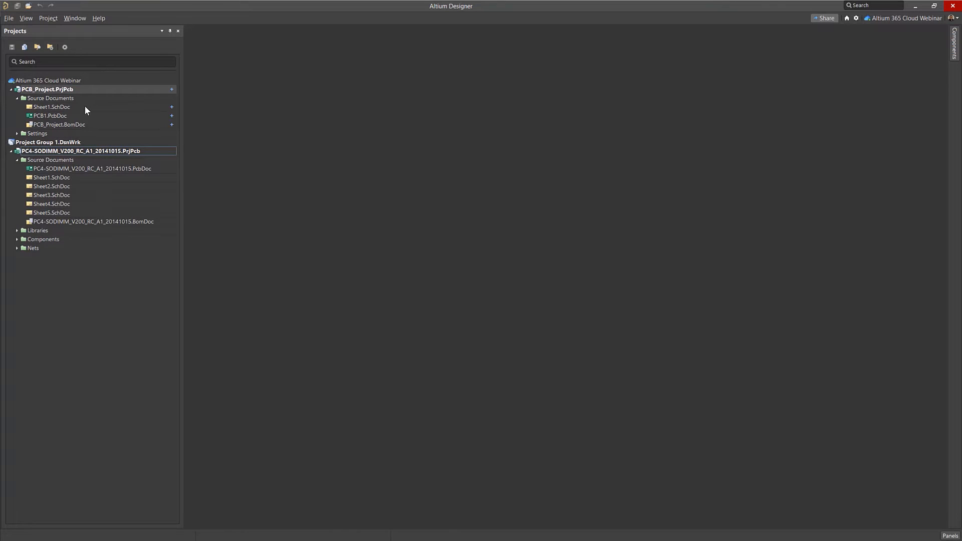
- Place one PCA9535RGE, two SPU0409HD5H-PB and one ILD74 component on PCB_Project's Sheet1.SchDoc, and save the sheet
click(75, 106)
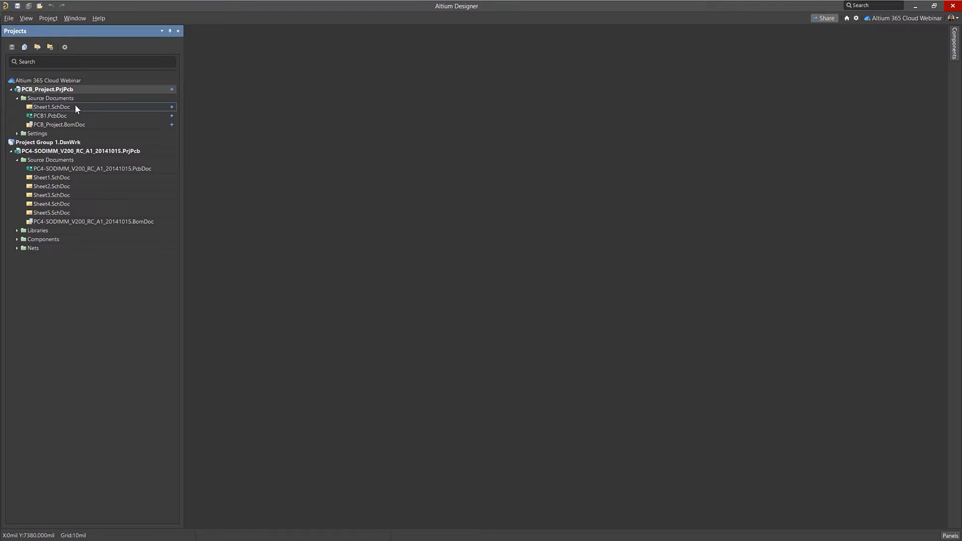
double_click(76, 109)
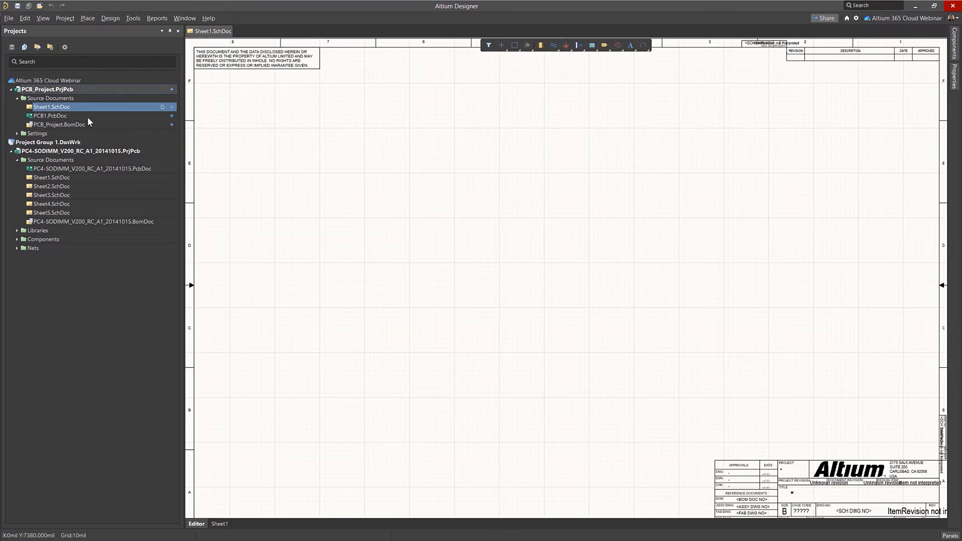
click(954, 54)
drag(799, 120, 493, 202)
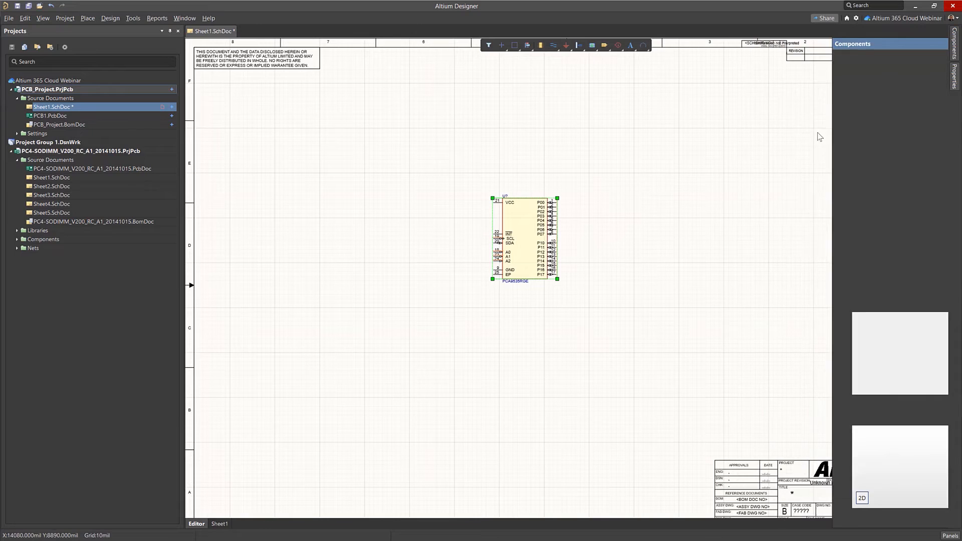
mouse_move(954, 48)
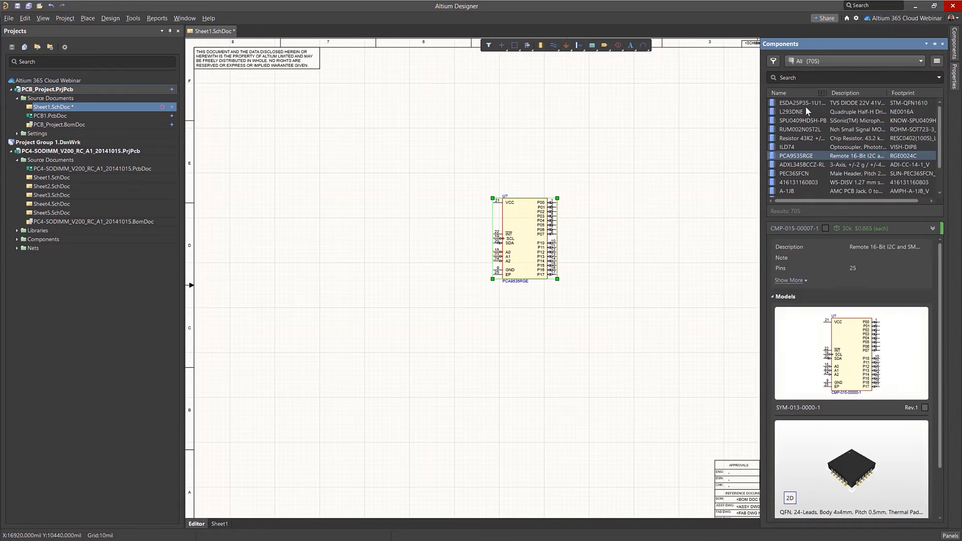
drag(797, 119, 608, 136)
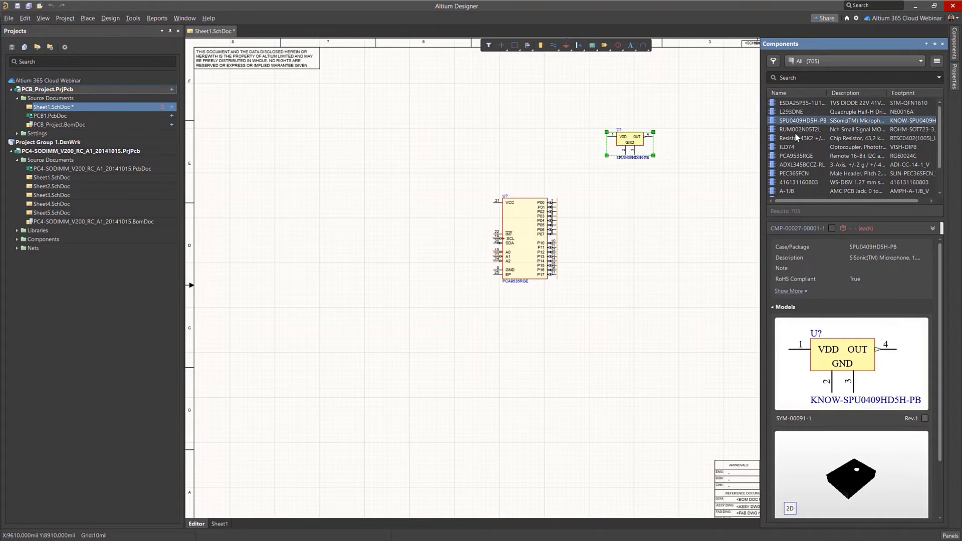
drag(803, 143, 624, 225)
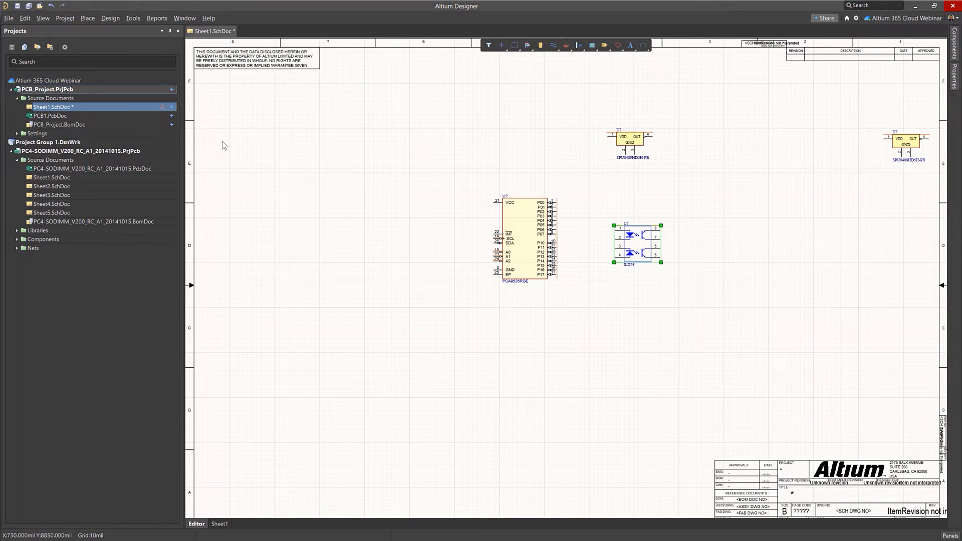
key(ctrl+s)
- Save PCB_Project to the server by committing and pushing its files with the comment "Intial commit", and close its schematic
mouse_move(170, 125)
right_click(92, 89)
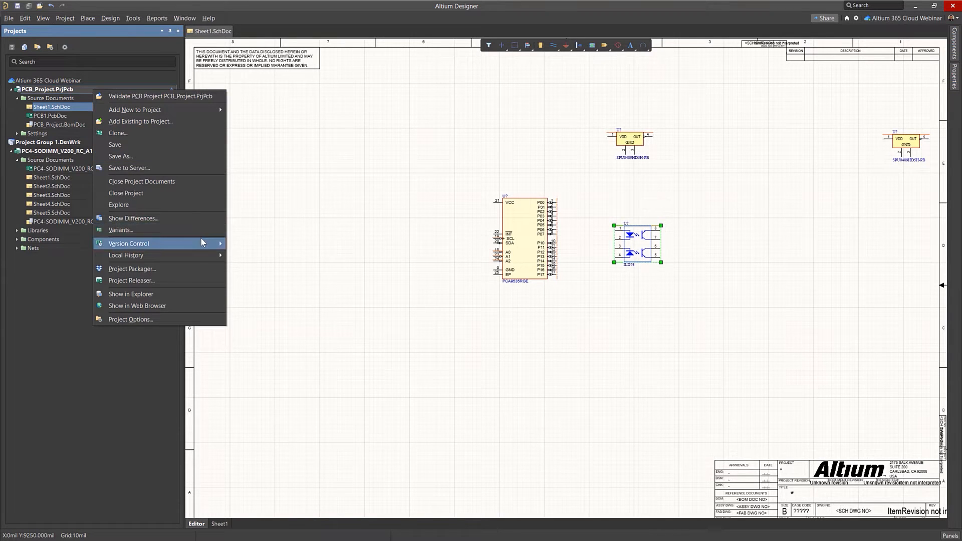
mouse_move(202, 240)
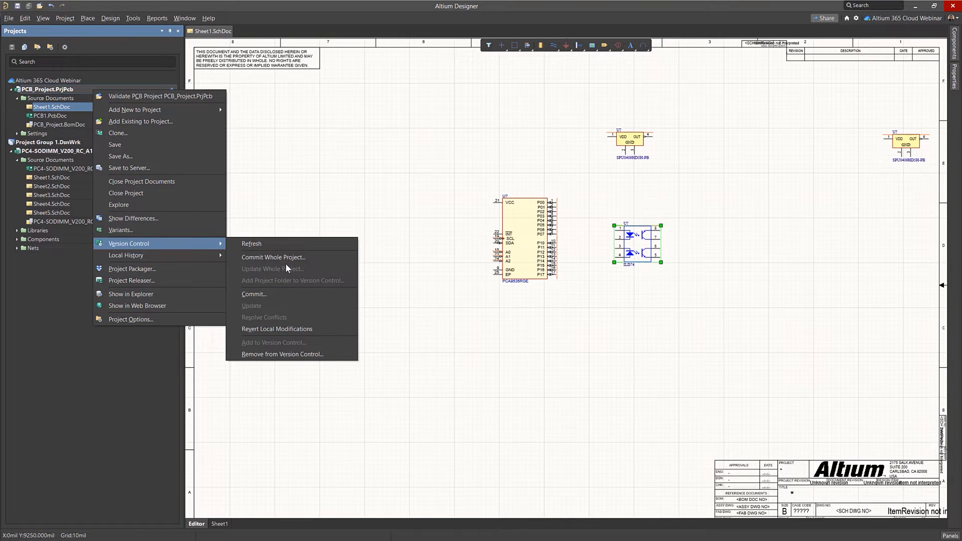
click(164, 167)
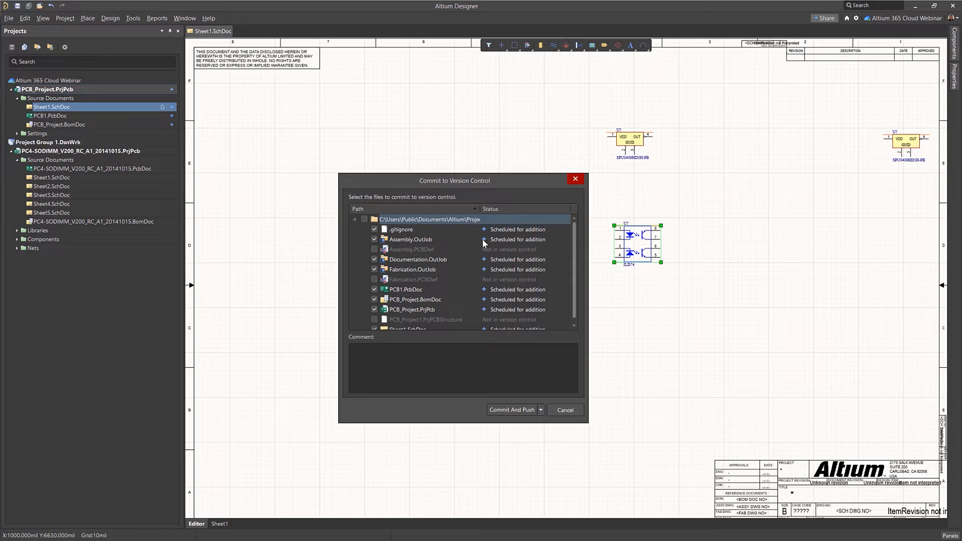
scroll(523, 245, down, 1)
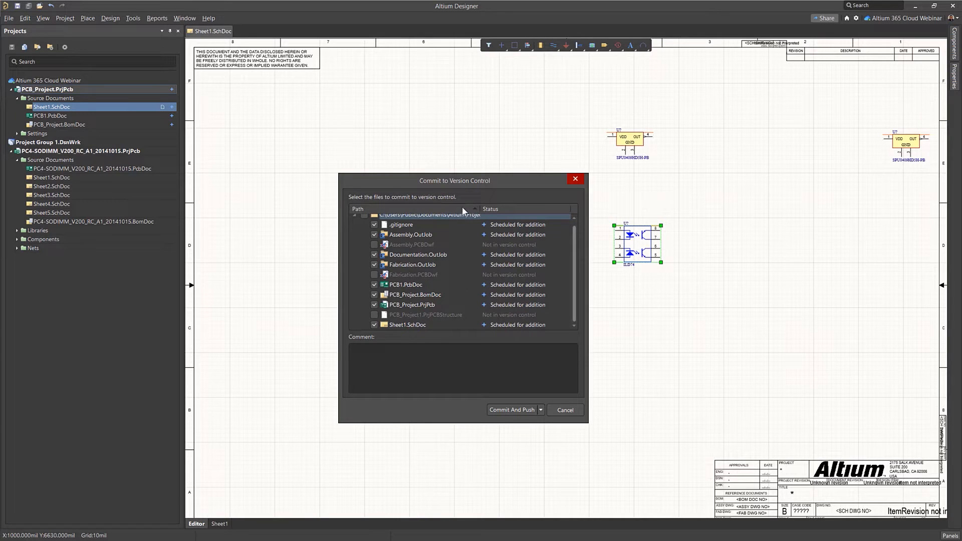
click(444, 368)
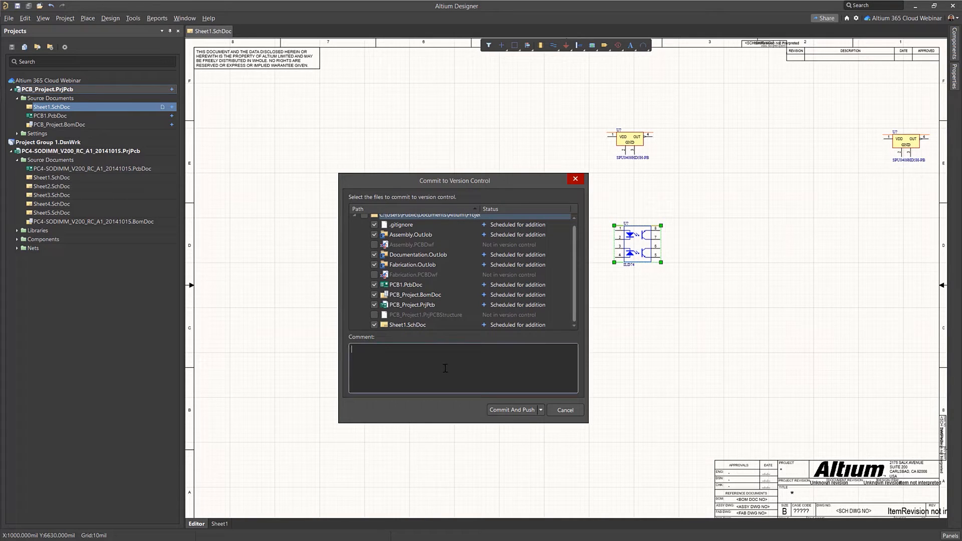
text(Intial commit)
click(512, 409)
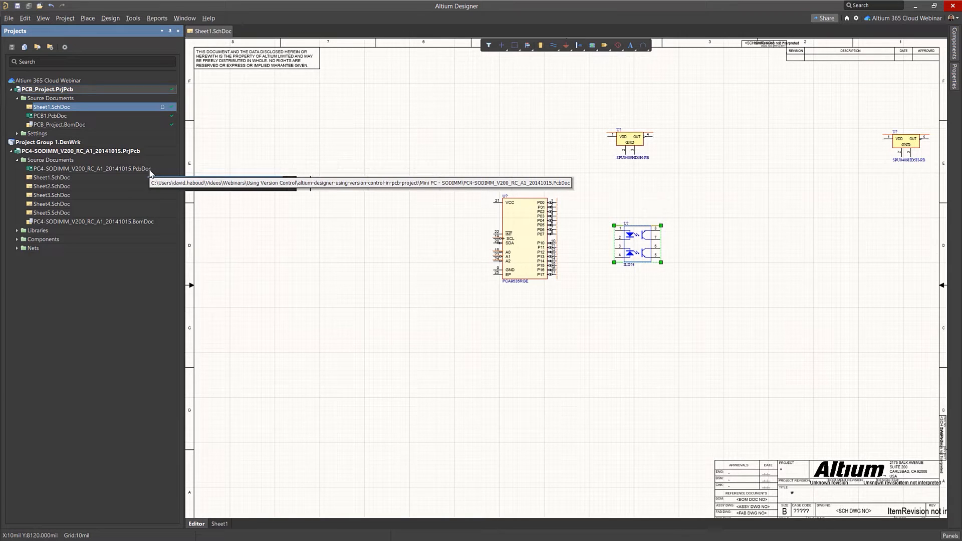
right_click(220, 30)
click(228, 35)
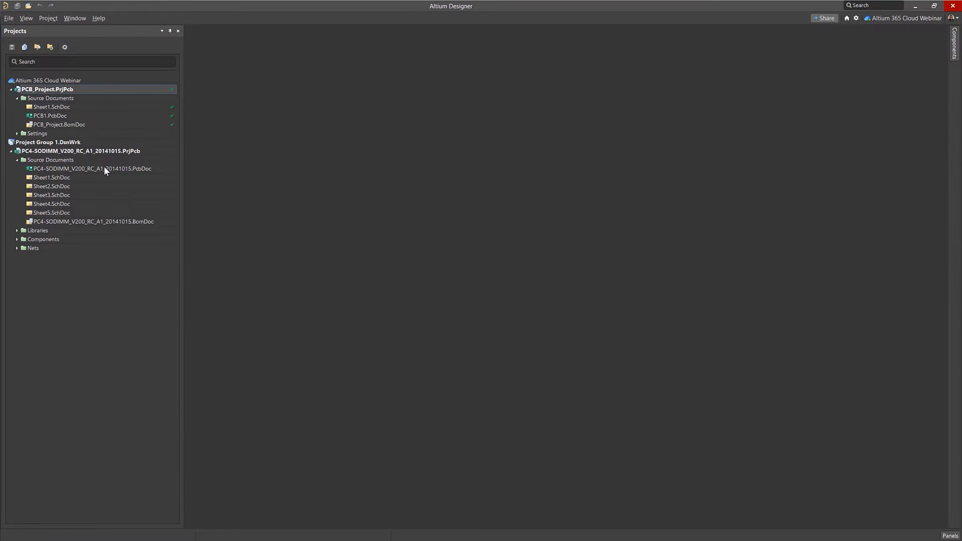
- Open the PC4-SODIMM project's PCB and Sheet1.SchDoc, and inspect the properties of the tall SODIMM connector
click(103, 169)
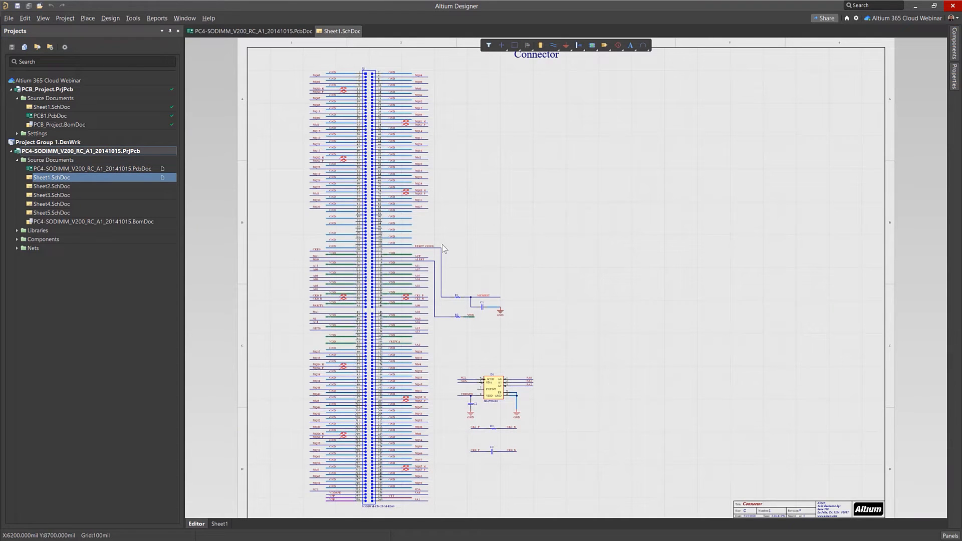
double_click(367, 248)
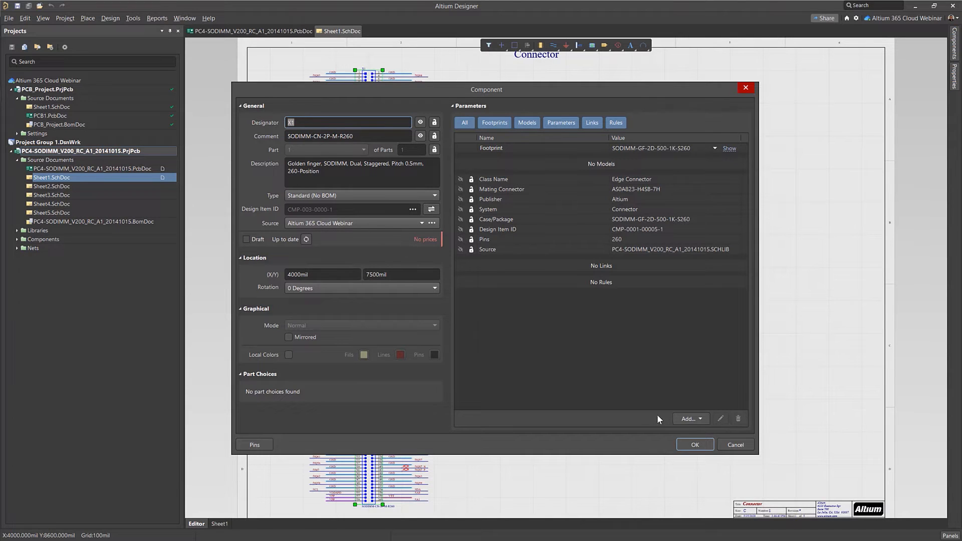
click(745, 447)
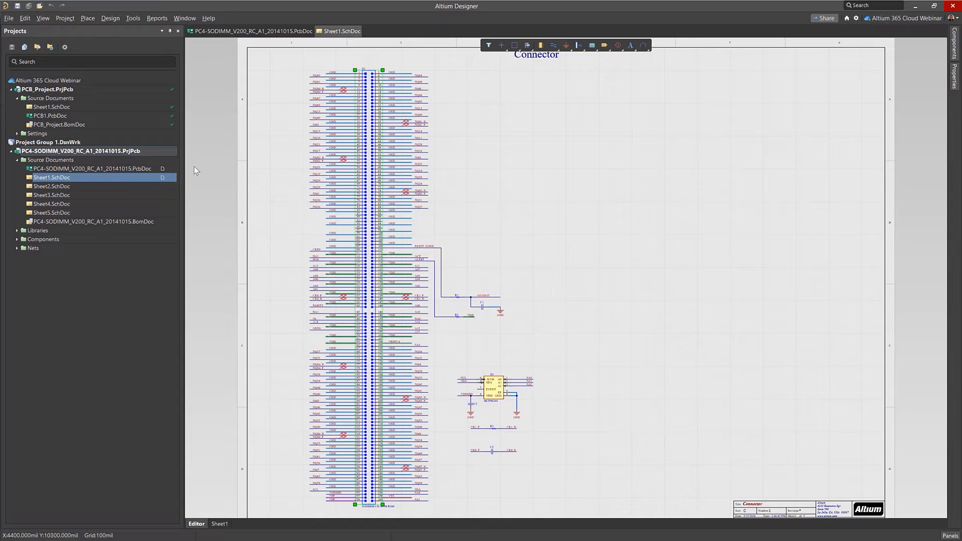
- Make the PC4-SODIMM_V200_RC_A1_20141015 project available online with formal version control enabled, keeping the suggested name and folder
right_click(62, 154)
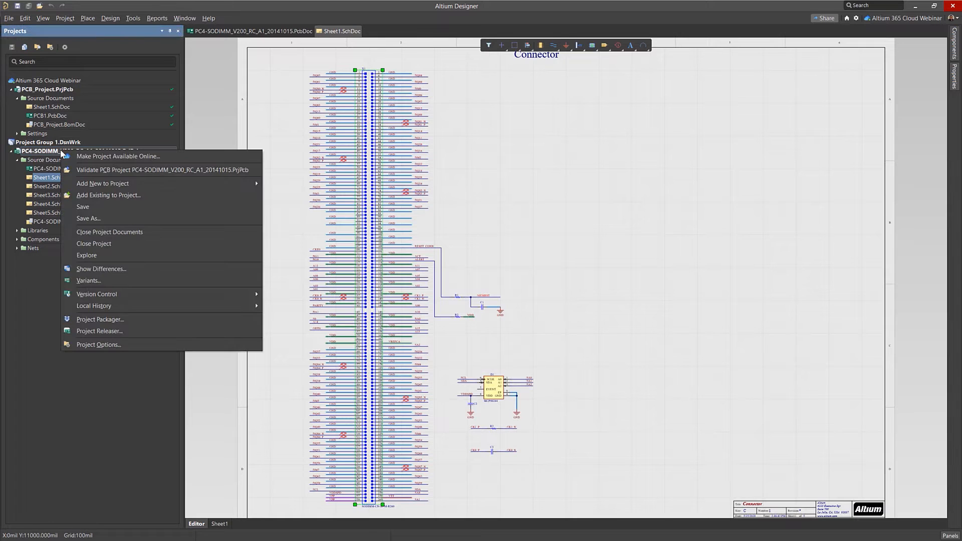
click(121, 158)
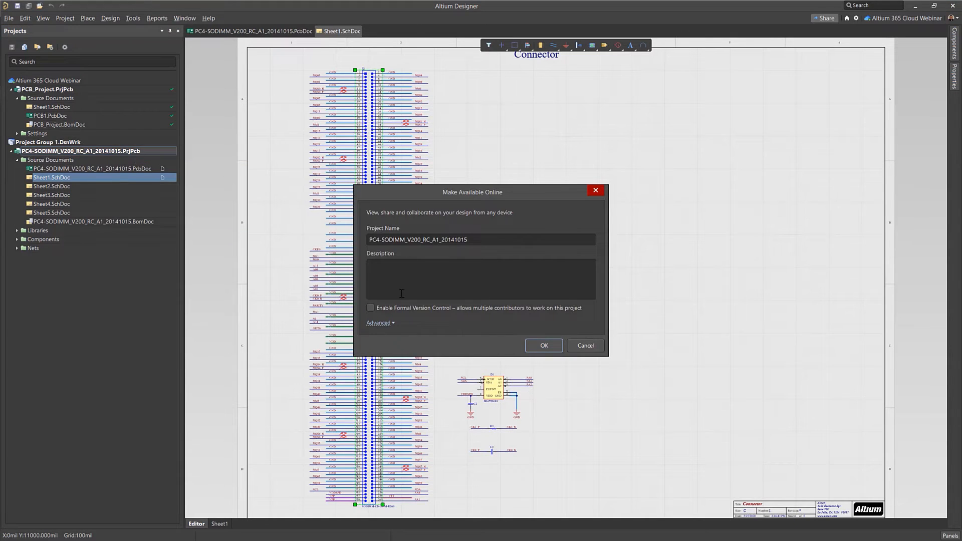
click(399, 308)
click(396, 323)
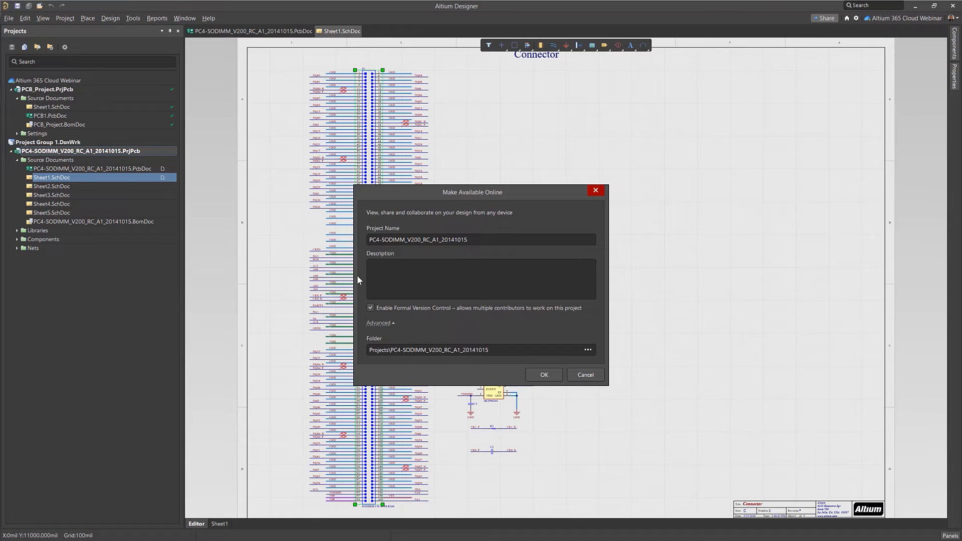
click(531, 374)
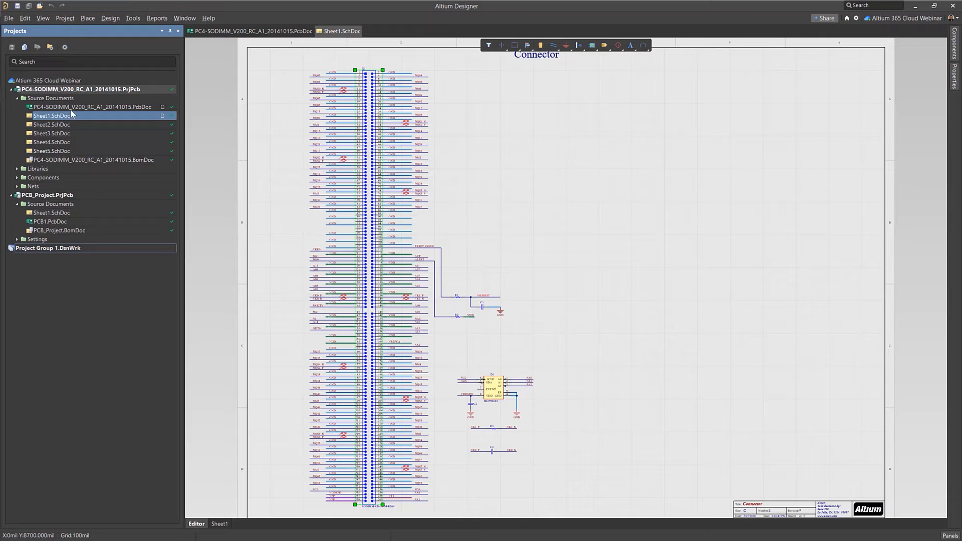
- Show the PC4-SODIMM project in the web browser and view schematic sheets 2 to 5 and the PCB layout
right_click(76, 90)
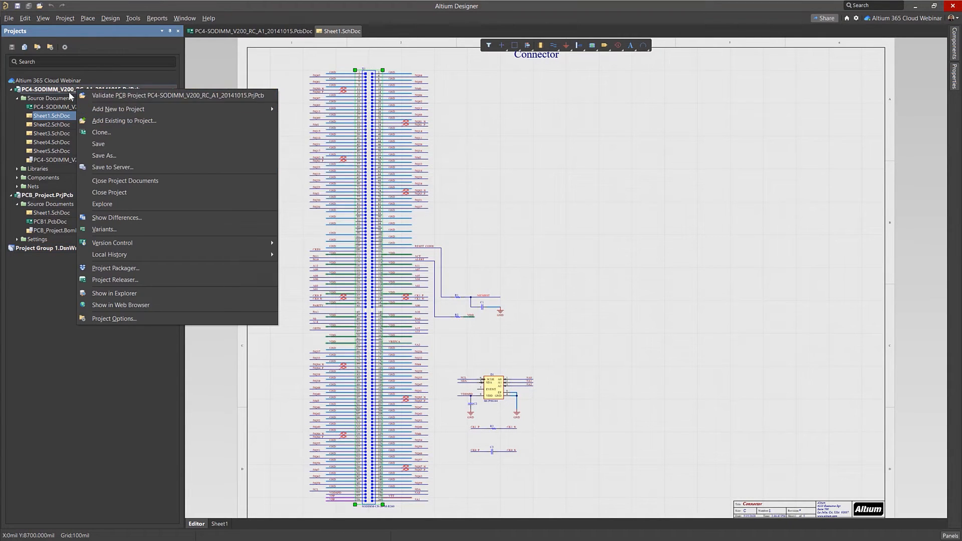
click(150, 304)
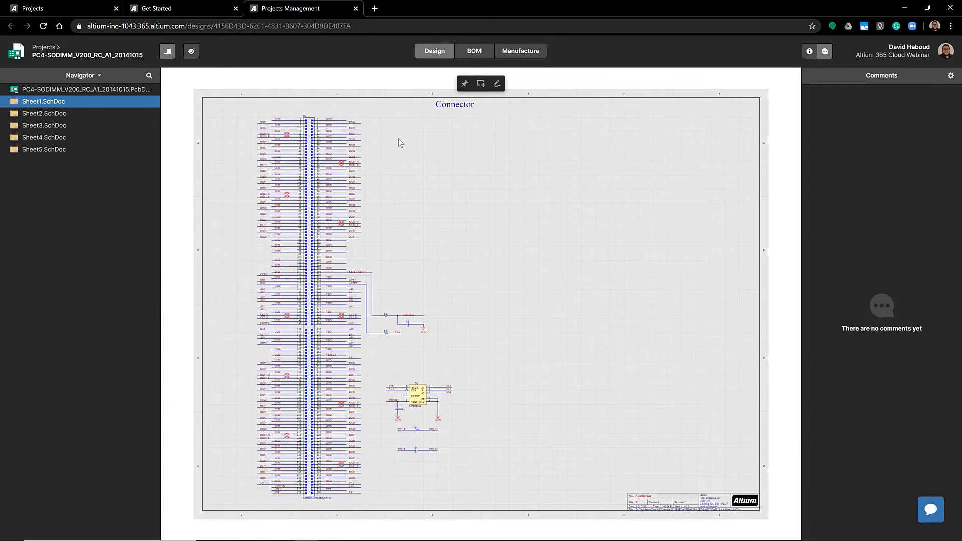
click(68, 113)
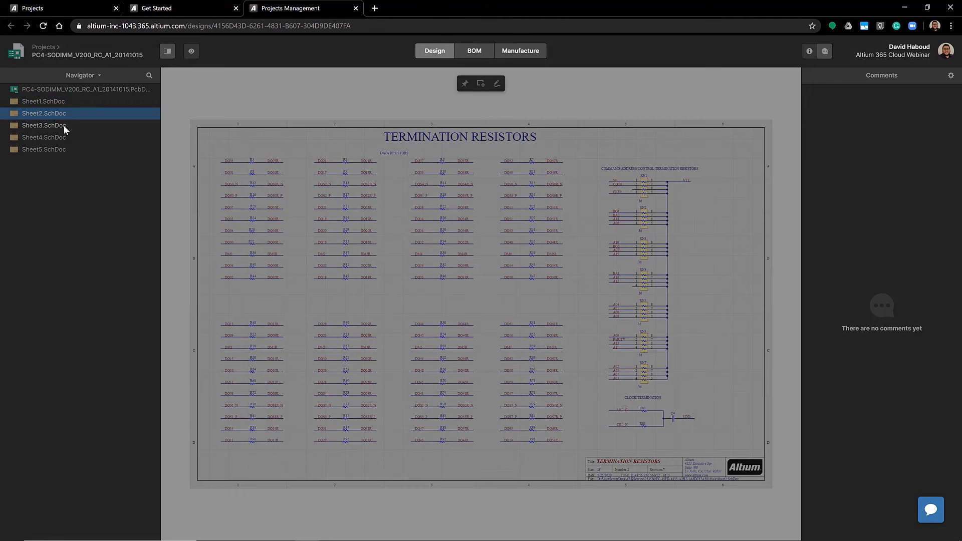
click(64, 125)
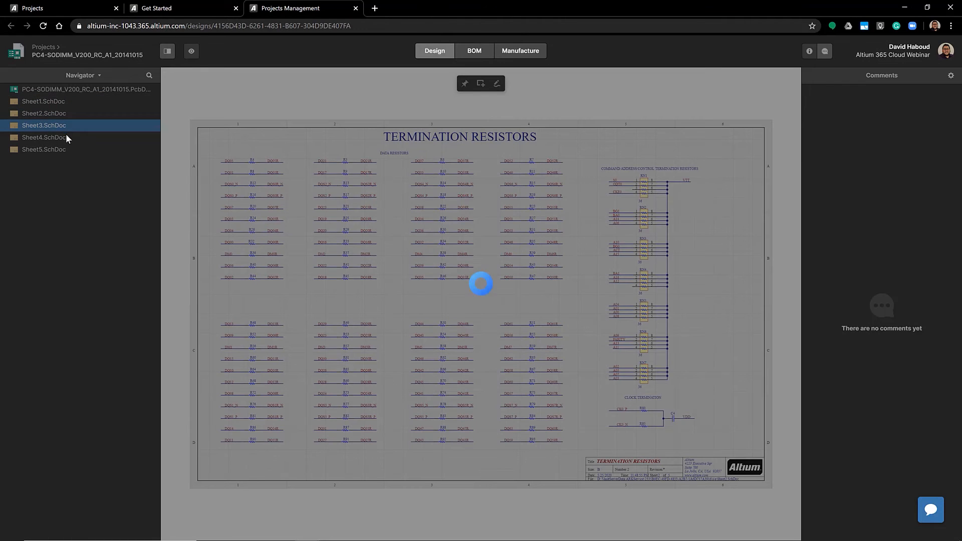
click(67, 138)
click(68, 148)
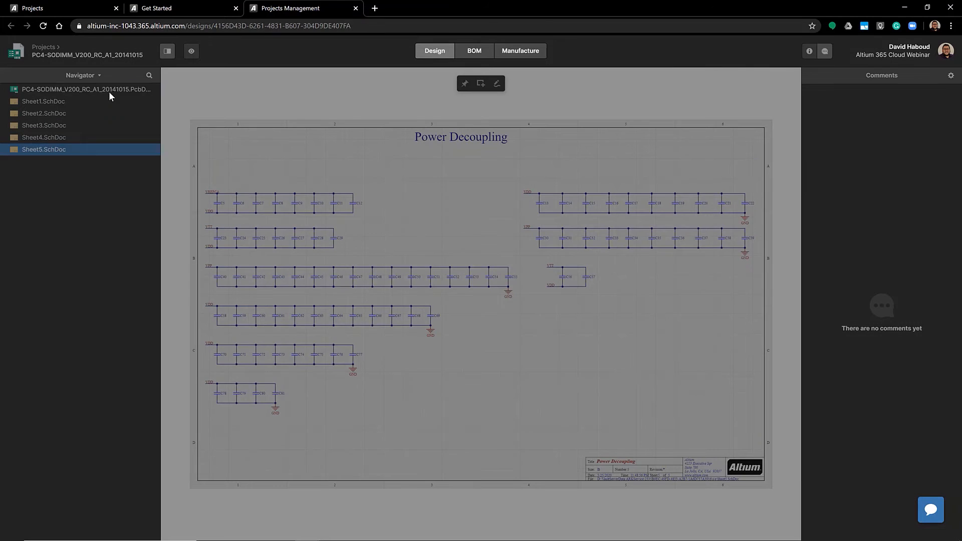
click(109, 91)
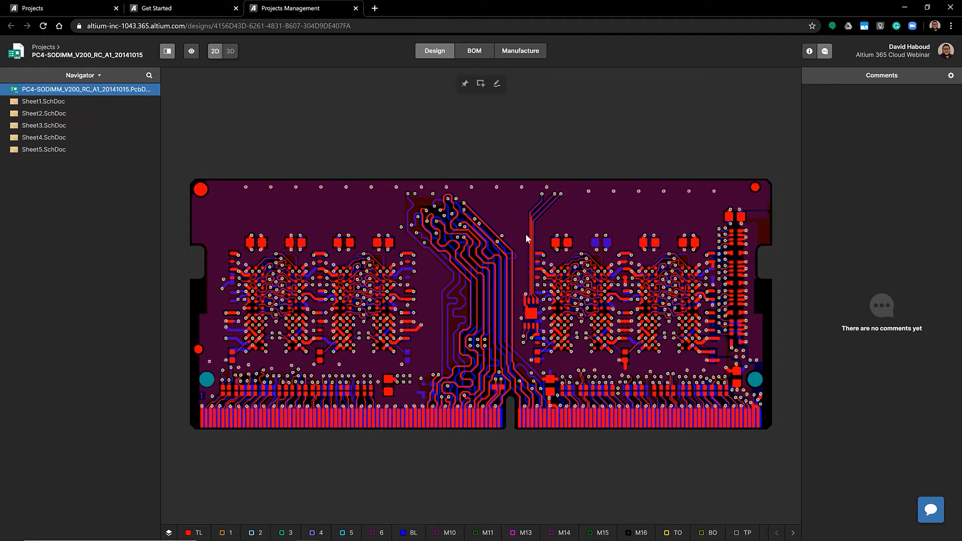
mouse_move(543, 238)
mouse_down()
mouse_move(508, 240)
mouse_move(558, 235)
mouse_move(532, 245)
mouse_move(551, 232)
mouse_up()
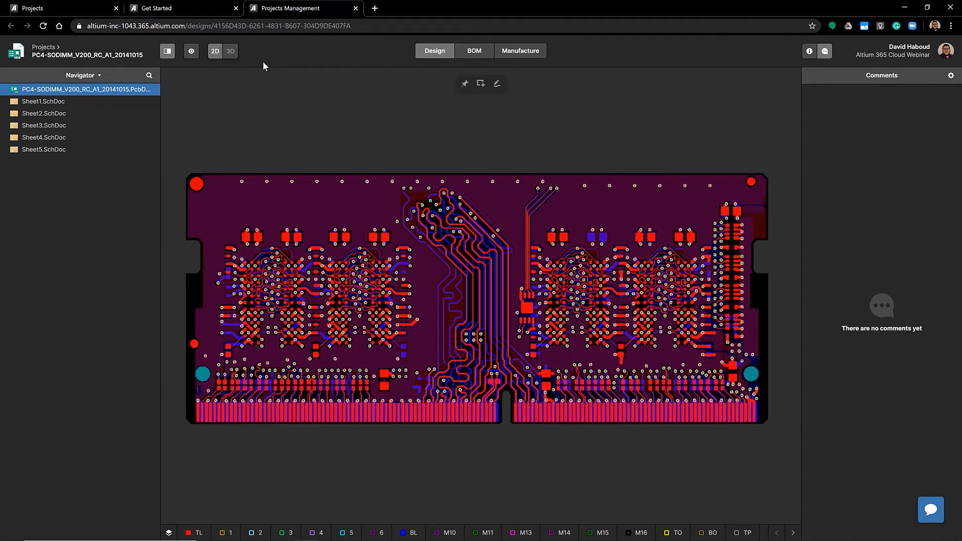
- Show the board in 3D in the web viewer, check the BOM and Manufacture views, and return to the Design view
click(231, 52)
drag(552, 305, 527, 305)
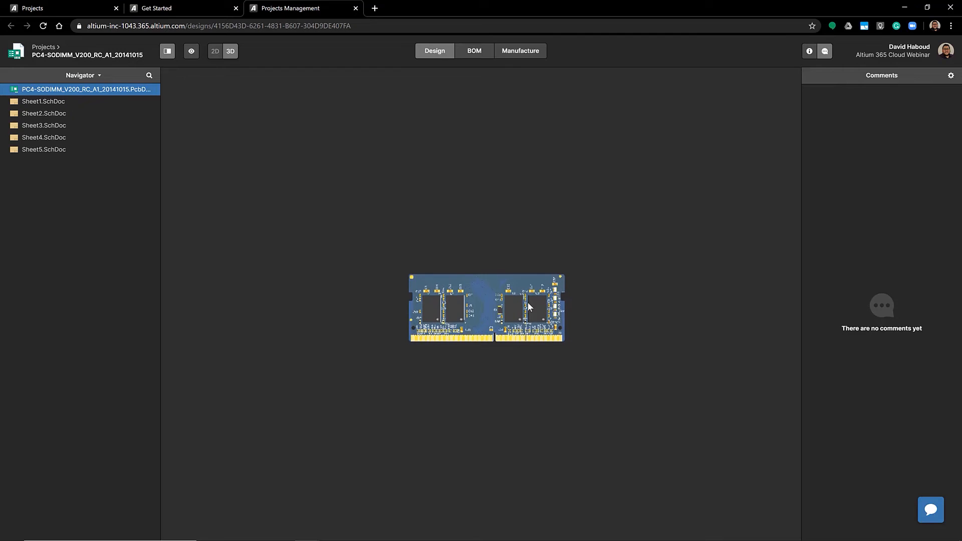
click(475, 52)
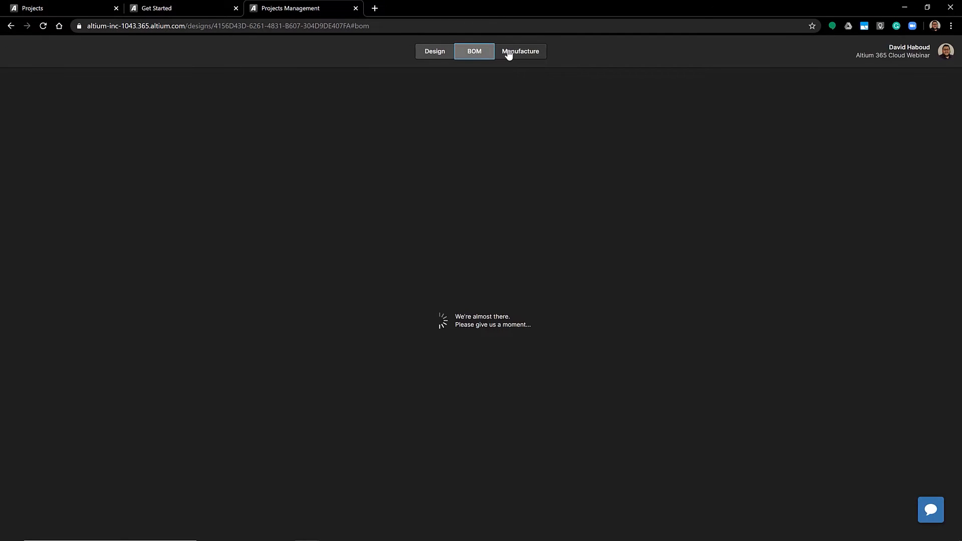
click(533, 57)
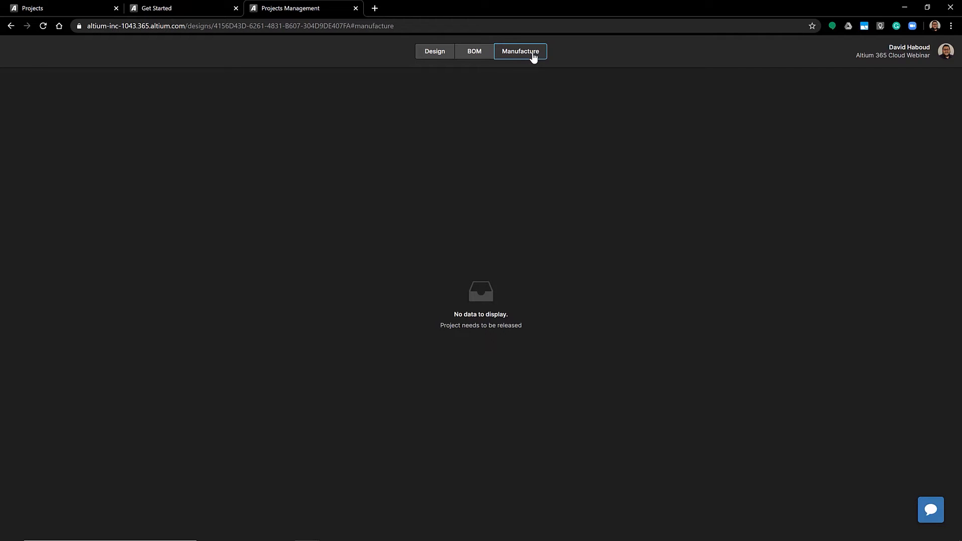
click(438, 54)
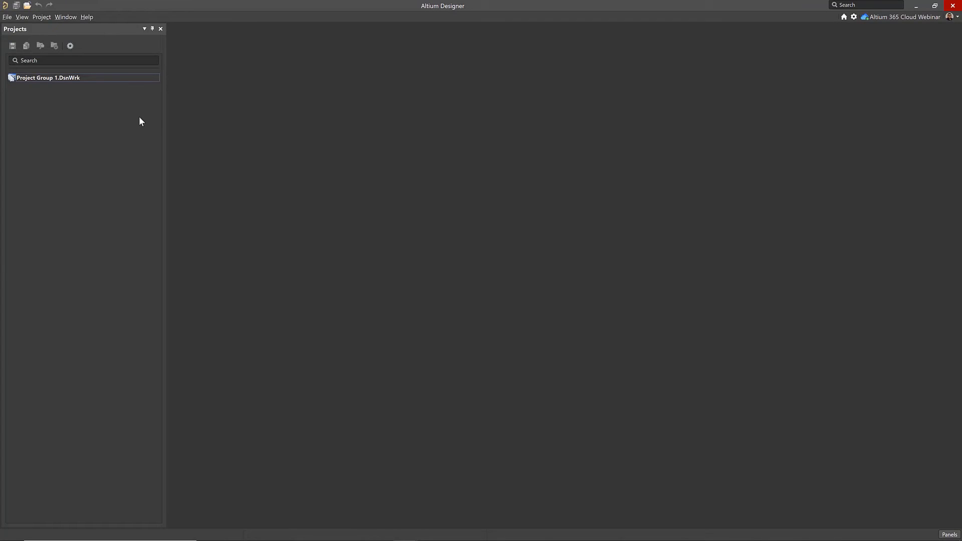
- Switch to Altium Designer, open the PC4-SODIMM_V200_RC_A1_20141015 project from the Altium 365 workspace, and open Sheet5.SchDoc
click(7, 17)
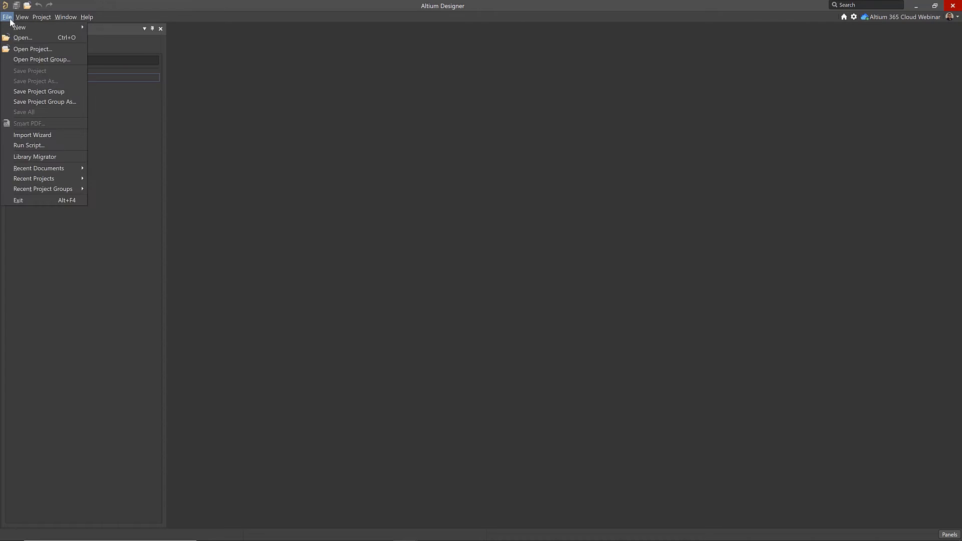
click(19, 49)
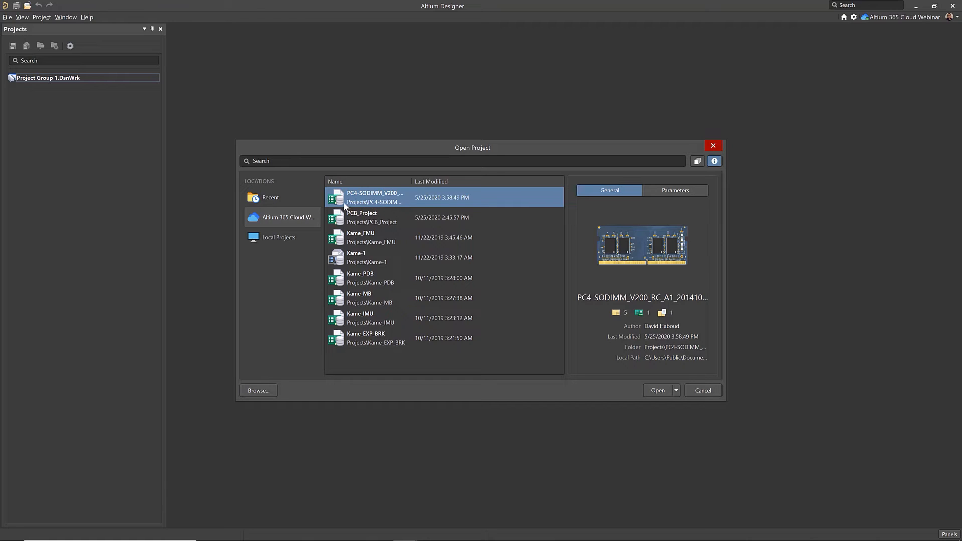
double_click(392, 202)
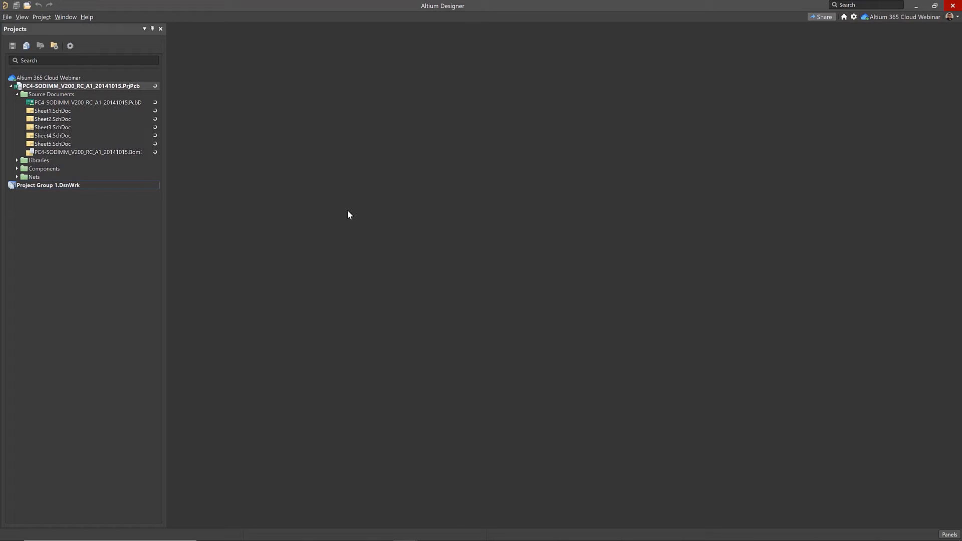
double_click(85, 140)
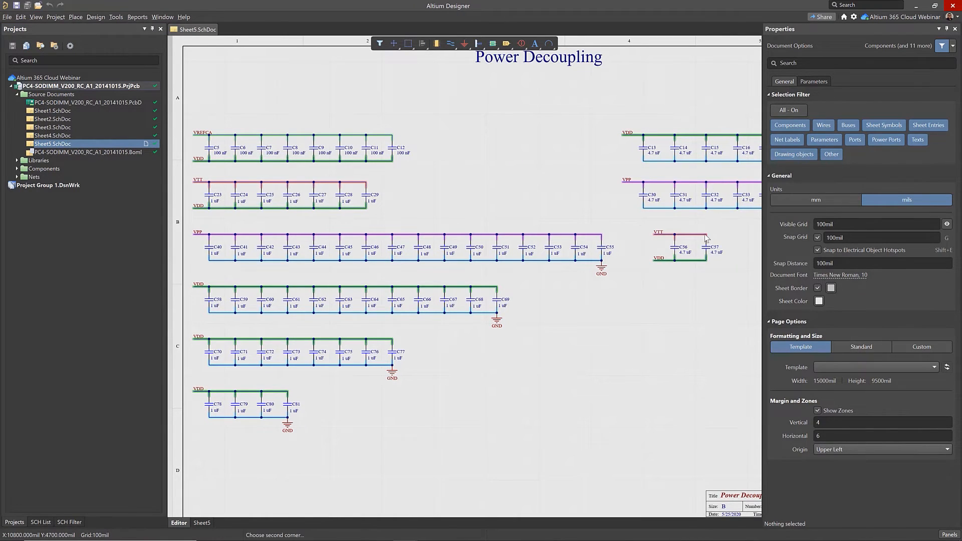
- Duplicate the C56 and C57 capacitor group with its VTT and VDD wiring directly below the original
drag(646, 227, 719, 274)
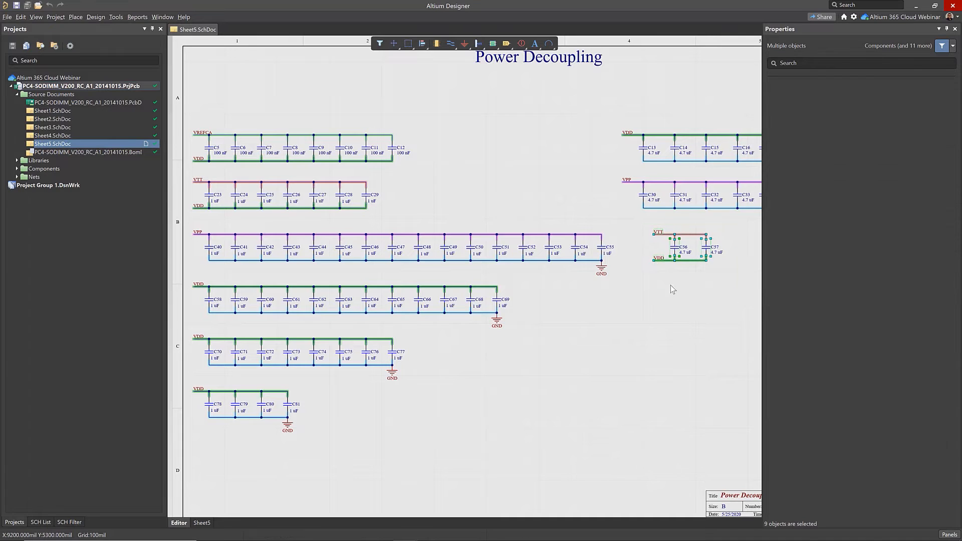
key(ctrl+v)
click(687, 304)
- Annotate the schematics quietly to assign designators to the two copied capacitors
click(115, 17)
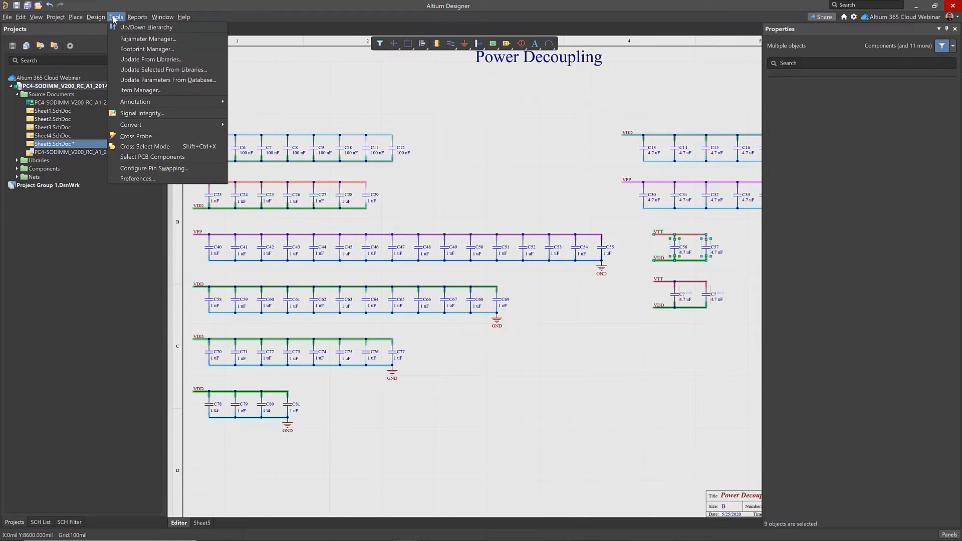
mouse_move(197, 101)
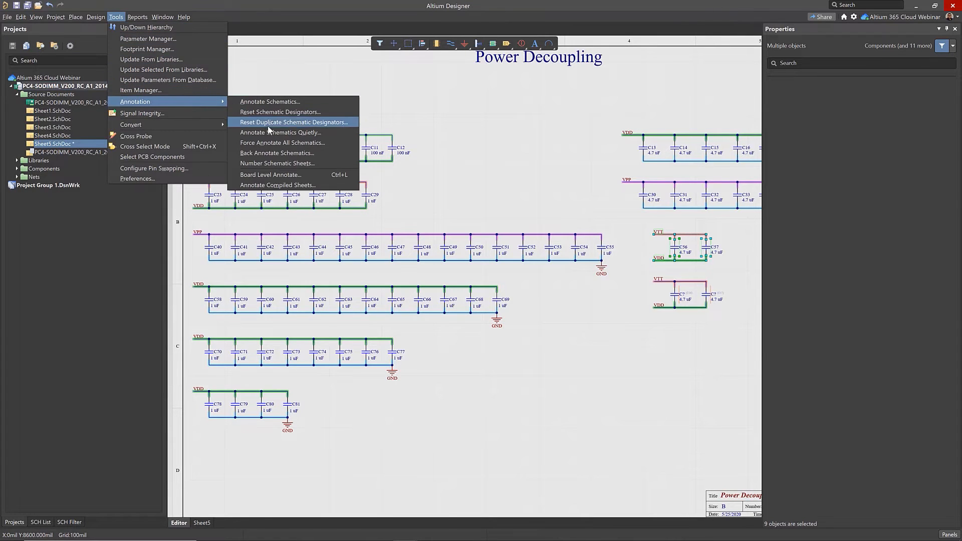
click(332, 133)
click(500, 299)
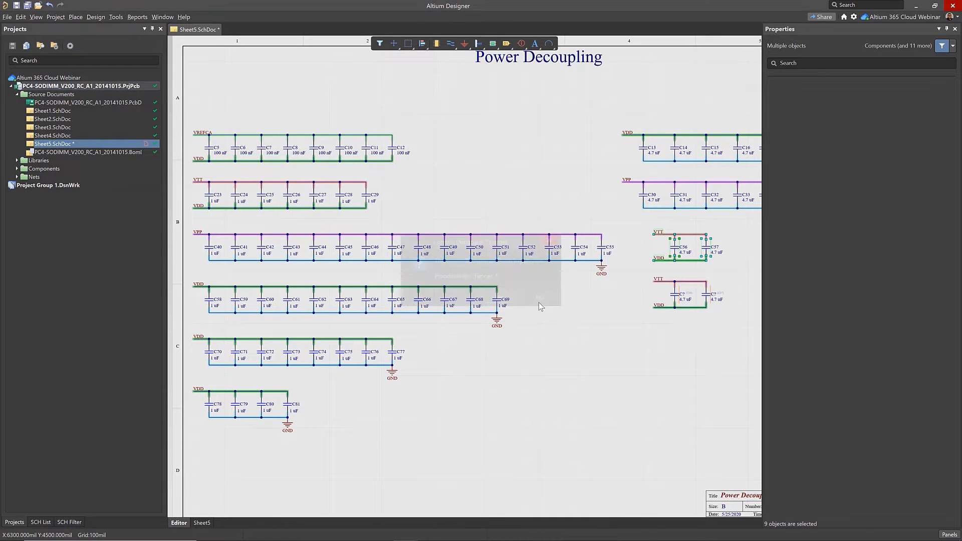
- Update the PCB from the schematic, creating component links automatically and executing the engineering change order
click(95, 17)
click(106, 27)
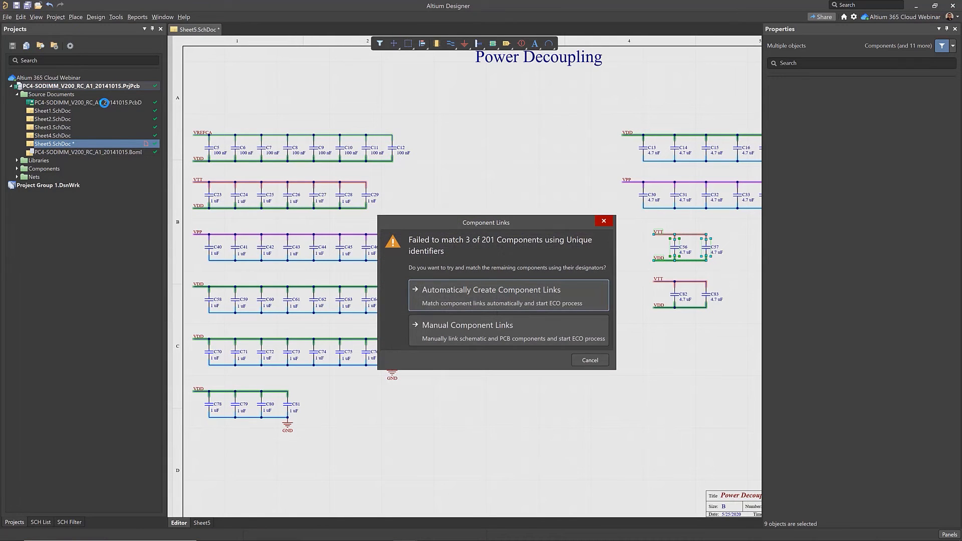
click(478, 294)
click(593, 298)
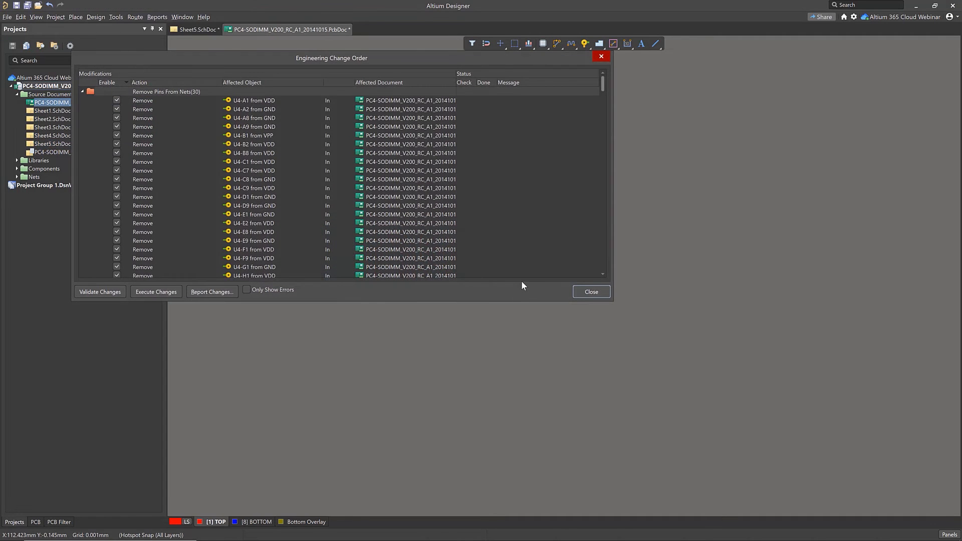
click(158, 293)
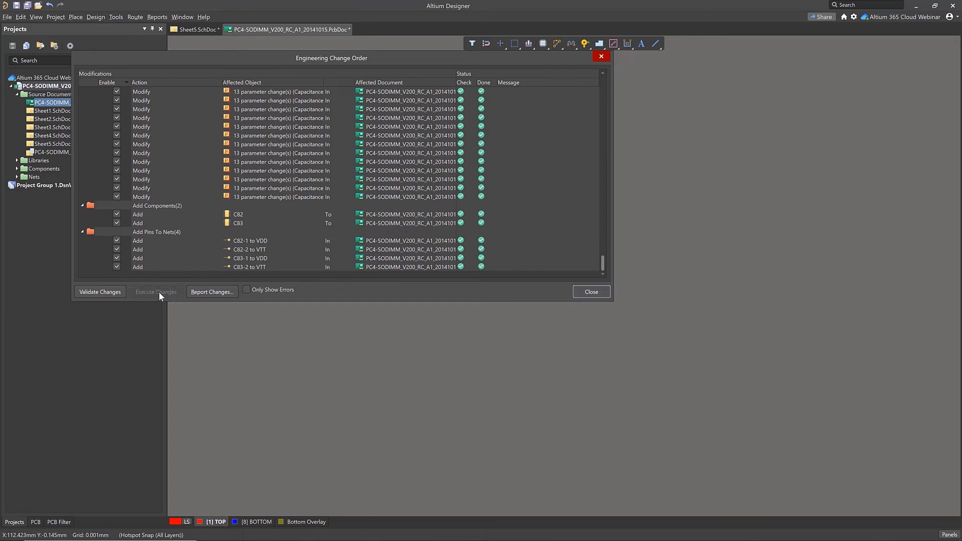
click(603, 291)
- Move the two new capacitors from outside the board to the free area near its upper edge, above the rightmost memory chips
ctrl+scroll(526, 286, up, 4)
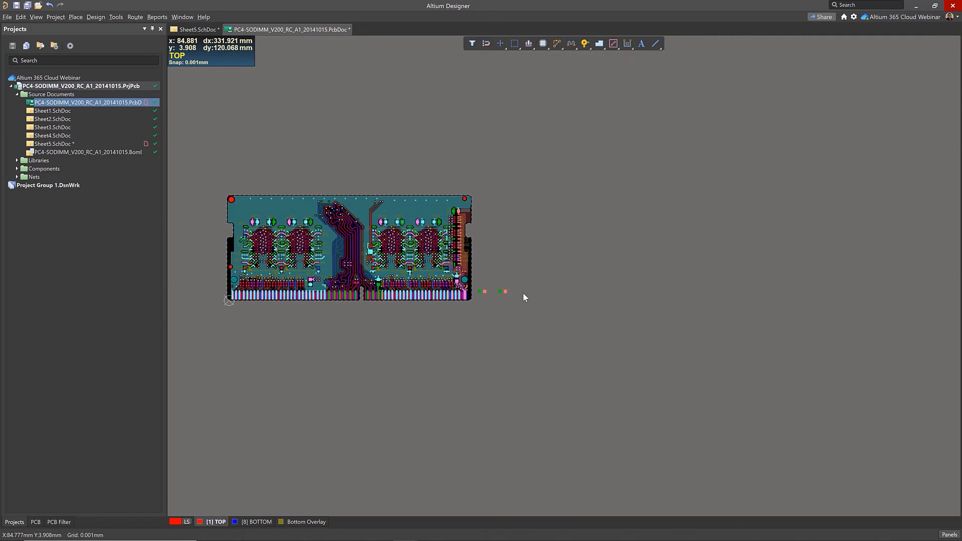
ctrl+scroll(511, 306, up, 2)
drag(511, 306, 270, 91)
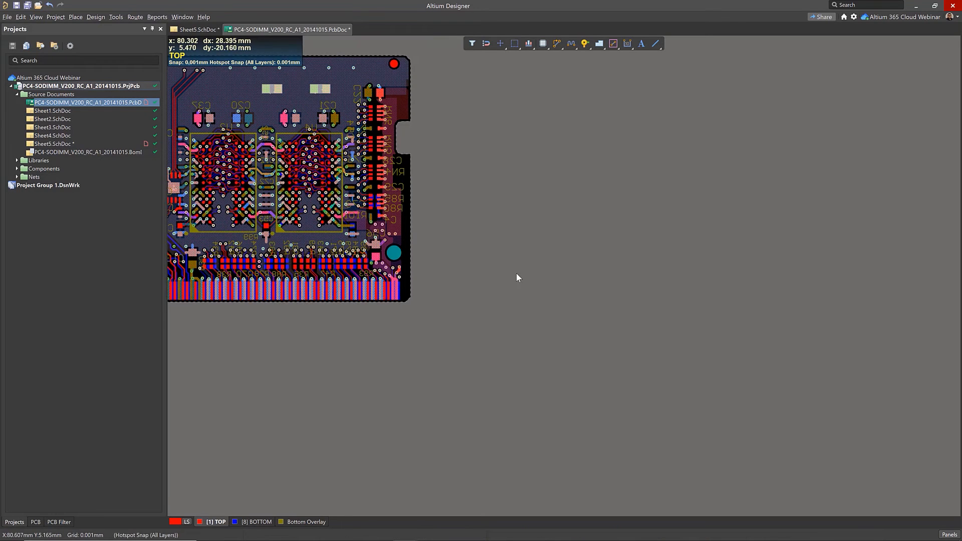
ctrl+scroll(515, 272, down, 2)
ctrl+scroll(447, 287, down, 1)
right_drag(335, 324, 437, 346)
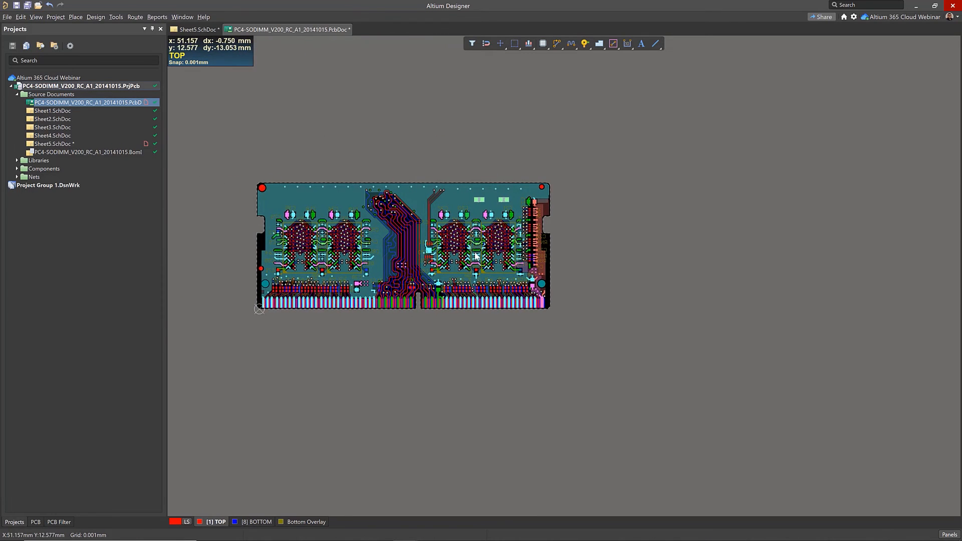
ctrl+scroll(476, 254, up, 2)
key(shift+e)
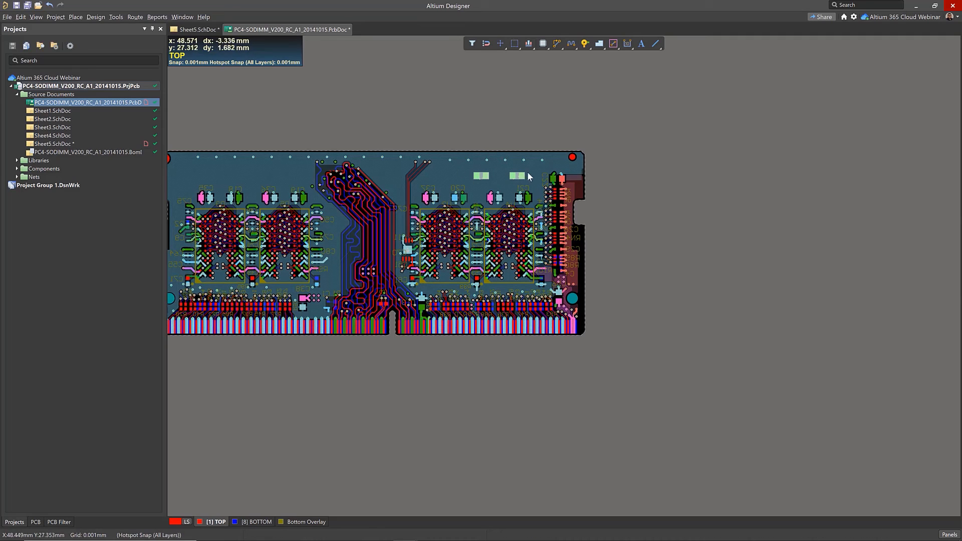
right_drag(401, 104, 444, 105)
- Save the PCB document and Sheet5.SchDoc, and clear the selection on the schematic
key(ctrl+s)
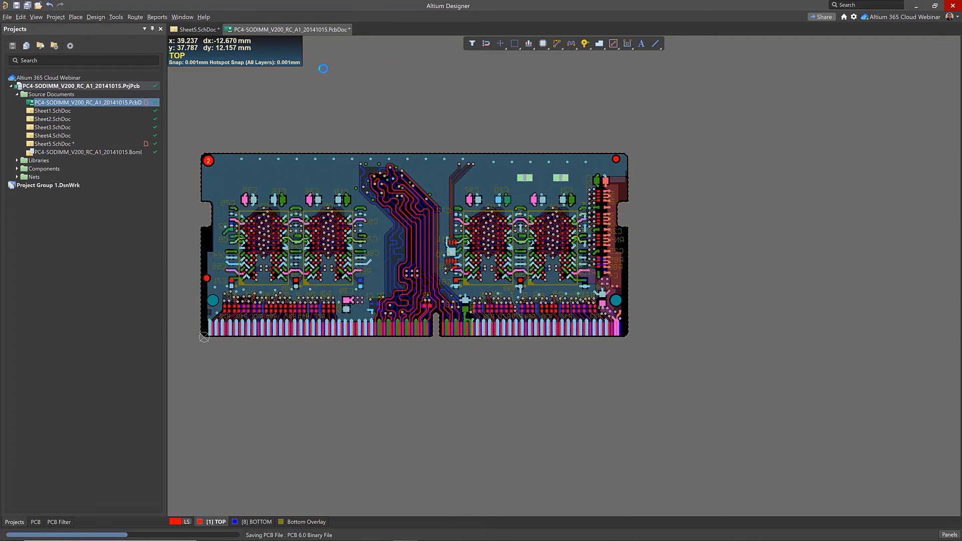
click(203, 30)
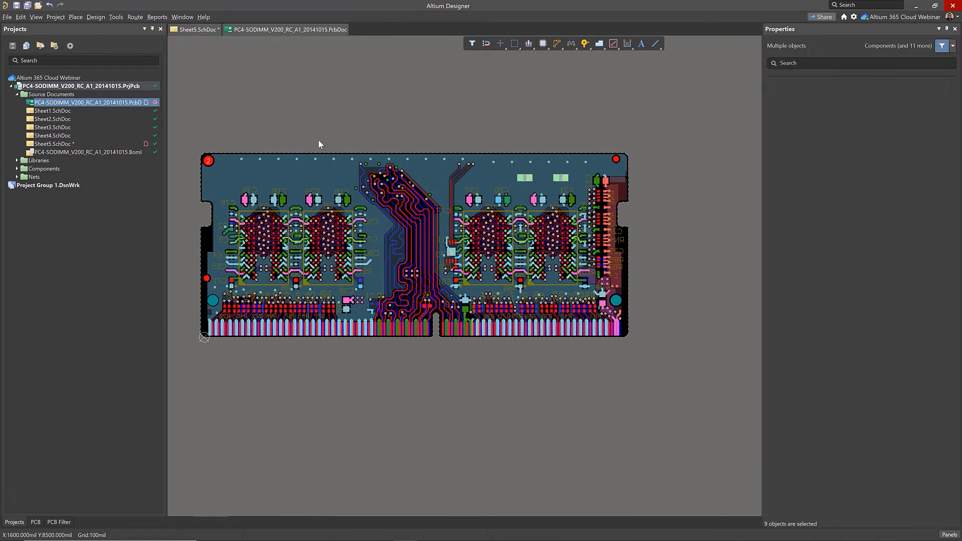
key(ctrl+s)
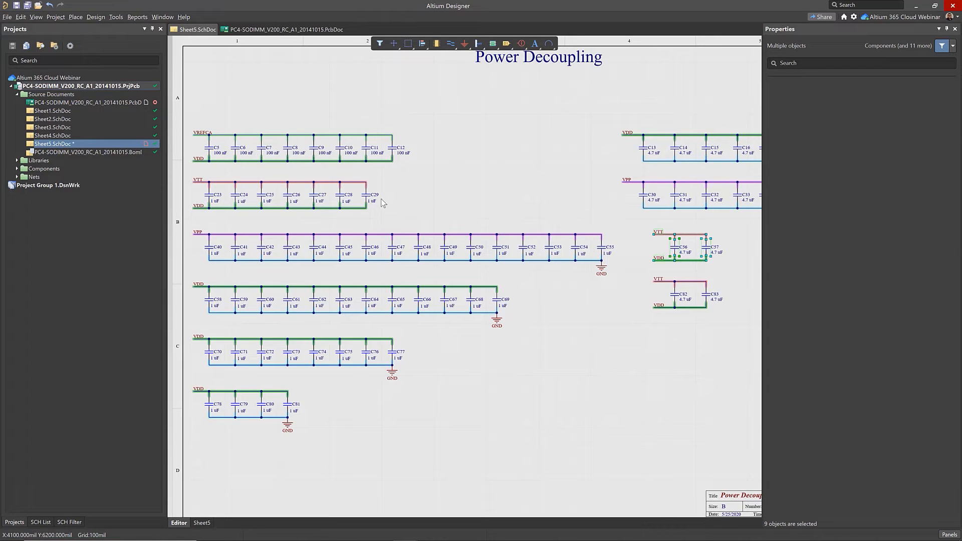
click(472, 150)
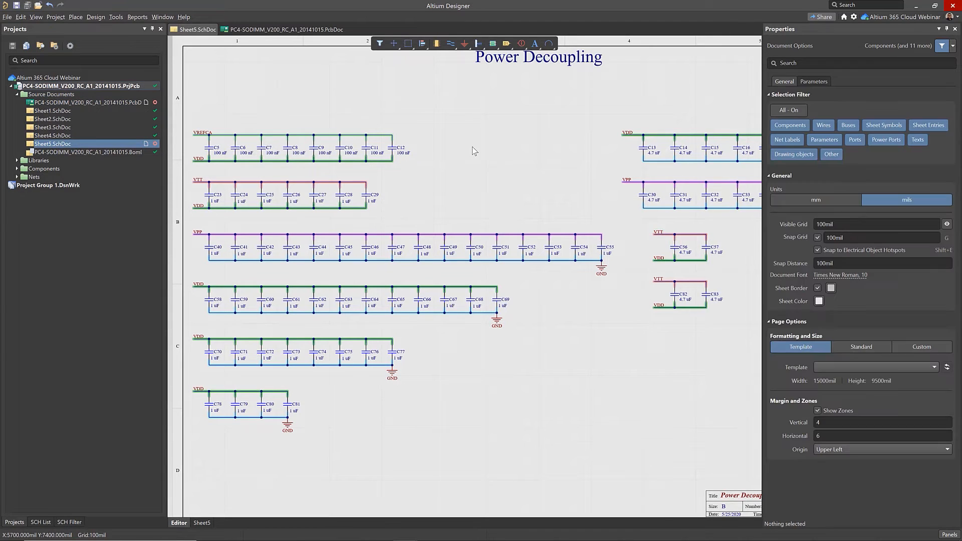
- Add a new schematic sheet to the project using the Next Sheet ANSI-B template
right_click(43, 88)
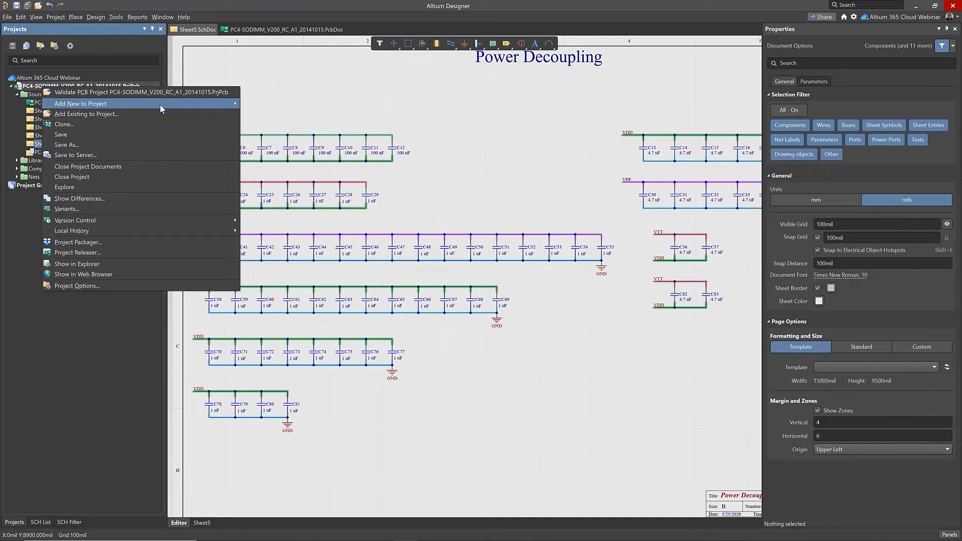
mouse_move(199, 102)
click(278, 105)
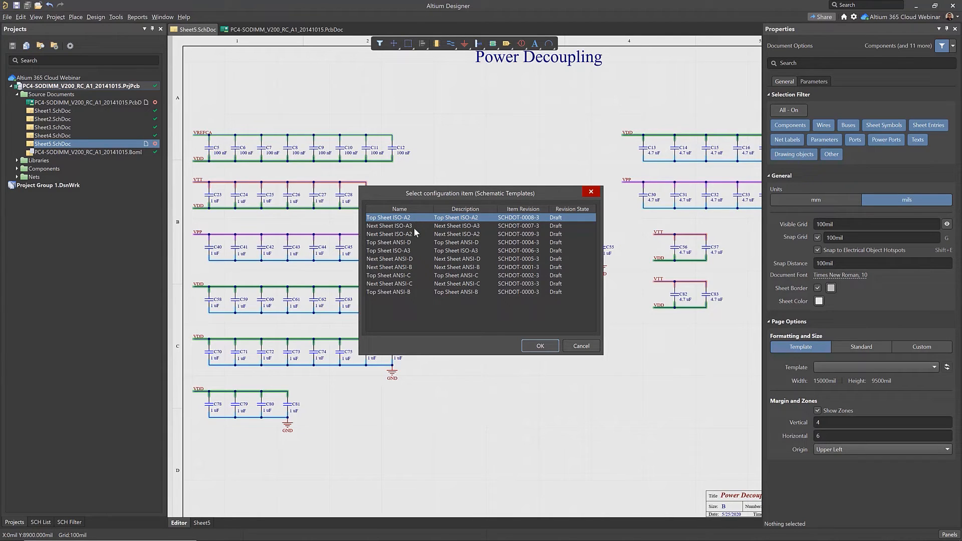
click(417, 267)
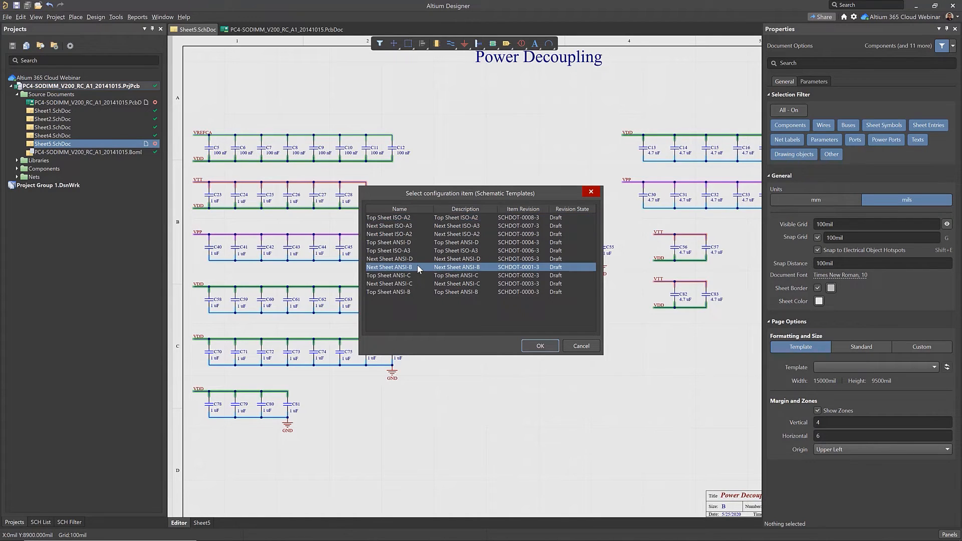
click(538, 344)
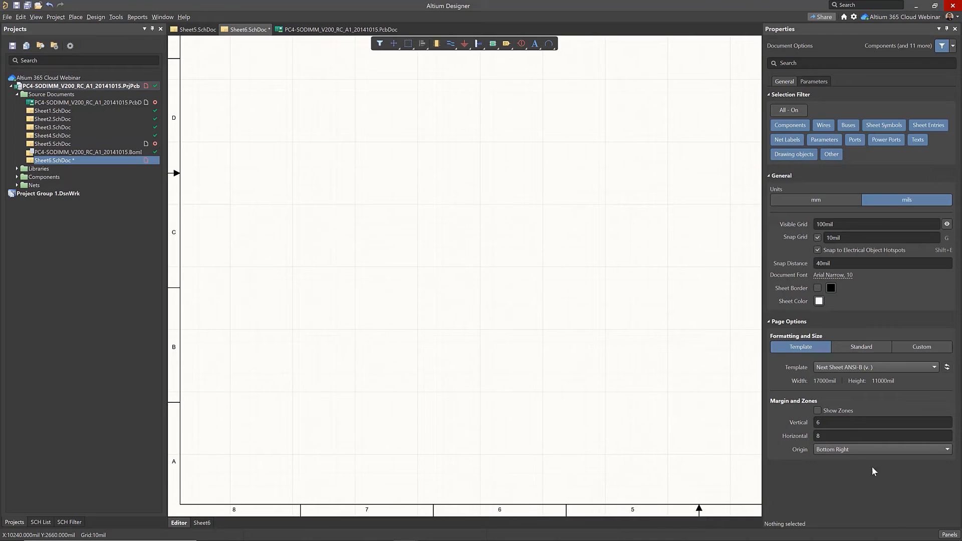
- Display the component library and place the 43.2 kOhm 0402 chip resistor in the upper area of the new sheet
click(943, 534)
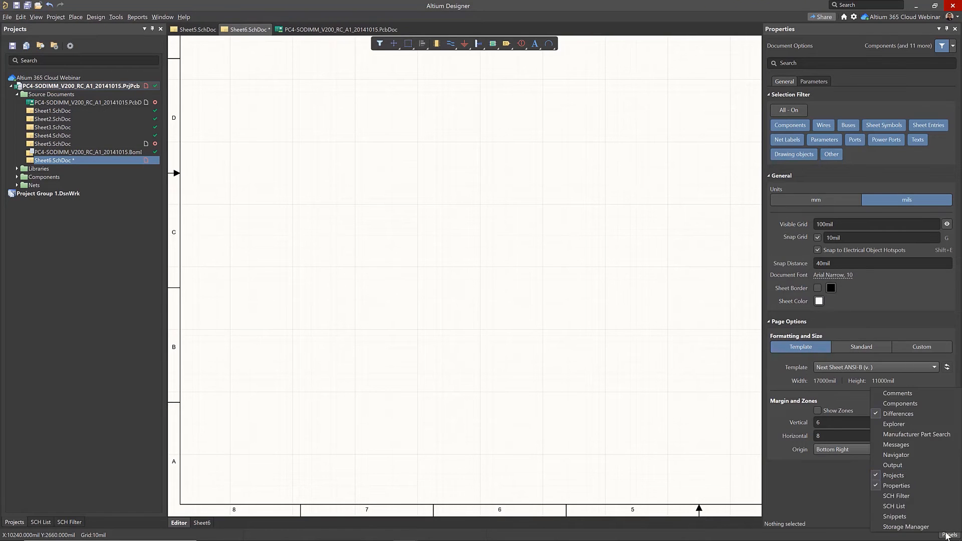
click(915, 400)
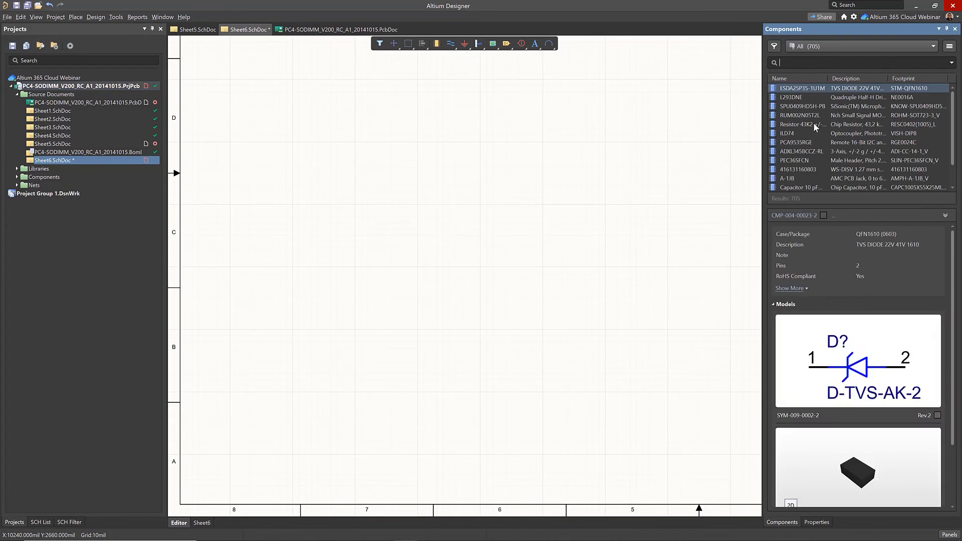
click(811, 125)
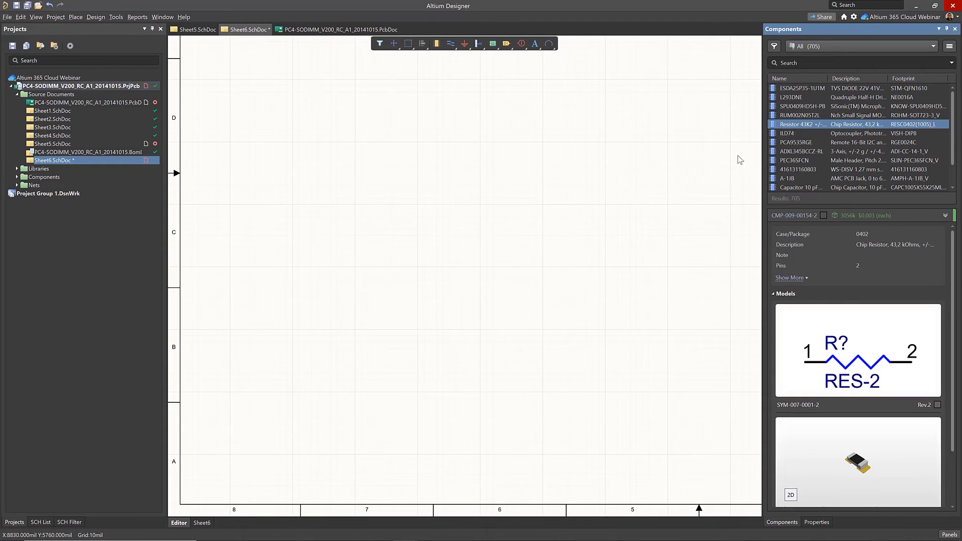
drag(815, 124, 538, 168)
- Preview the PCA9535RGE and ADXL345BCCZ-RL parts, and place the PEC36SFCN male header to the right of the resistor
click(797, 142)
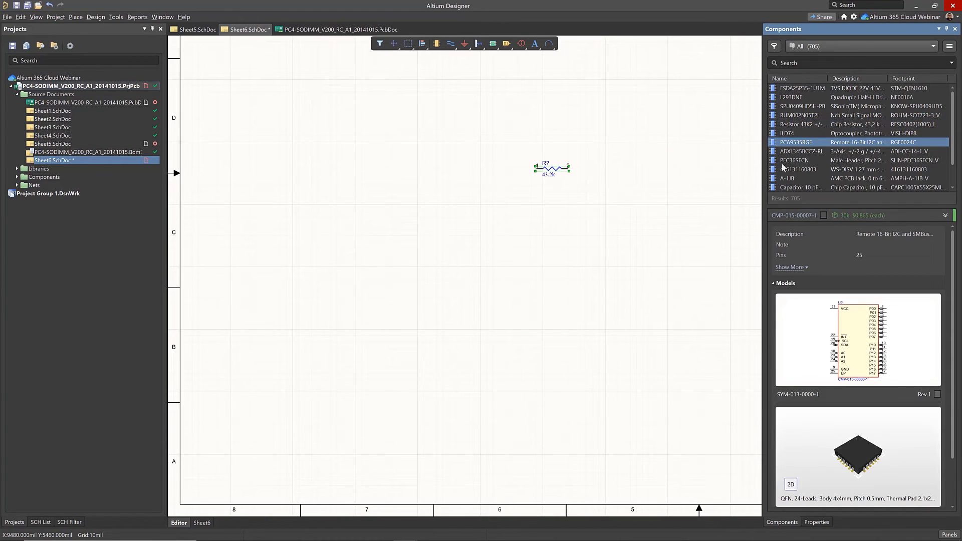
click(802, 151)
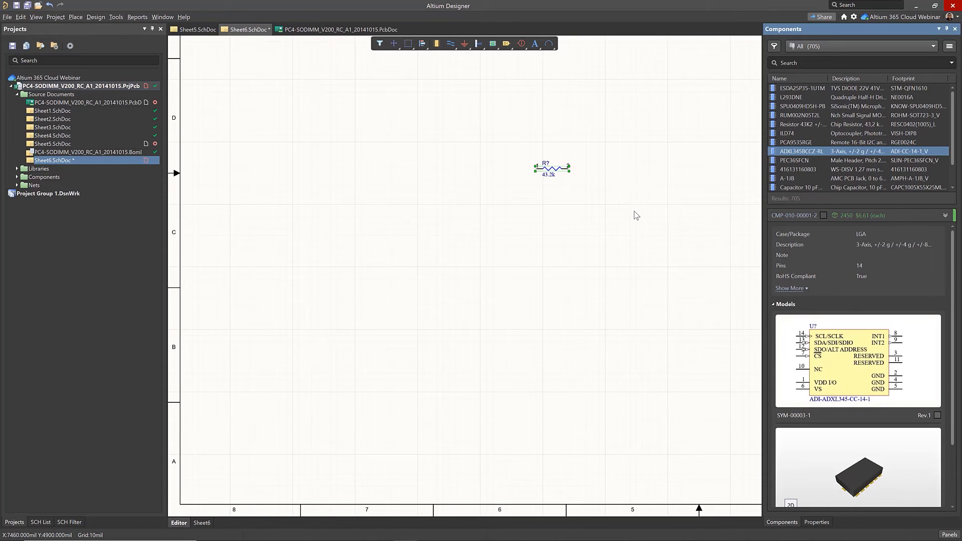
click(793, 161)
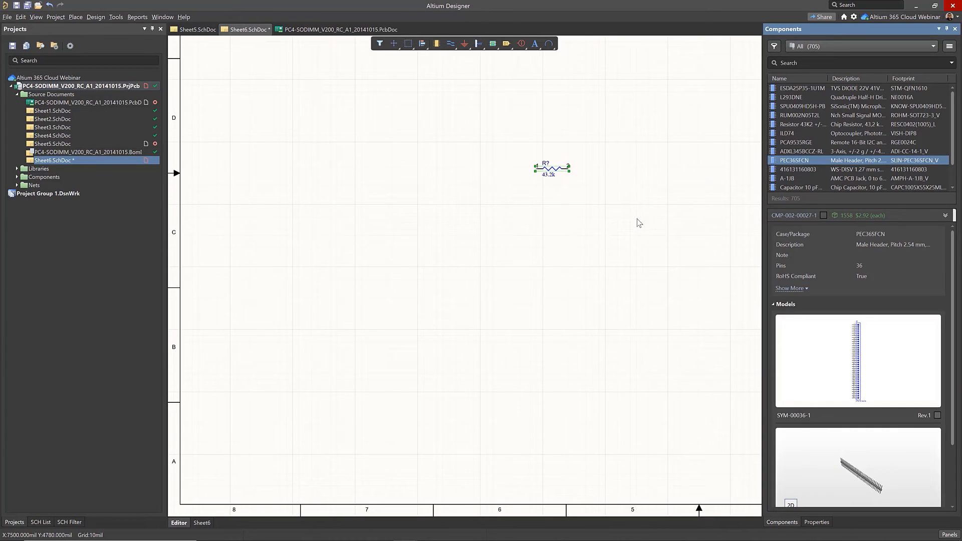
right_click(781, 160)
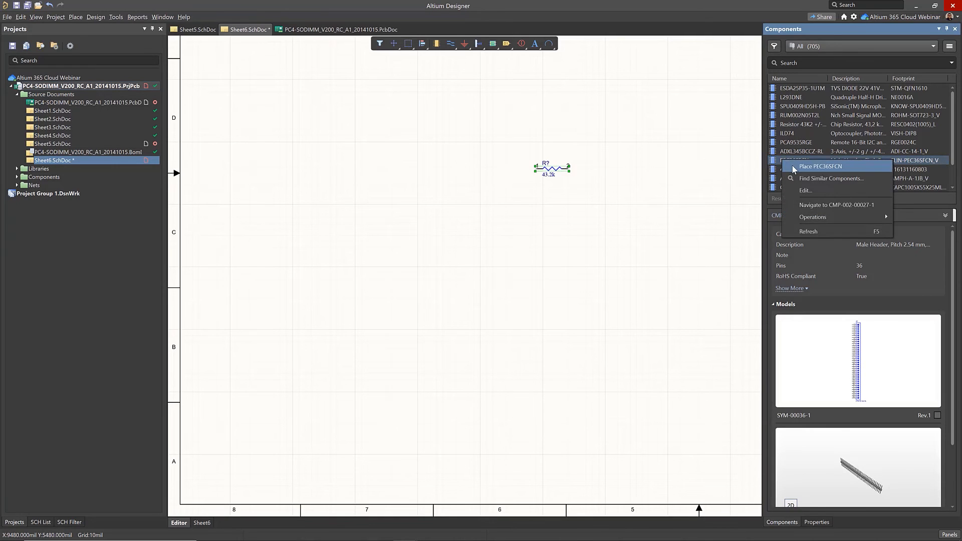
click(794, 168)
click(626, 178)
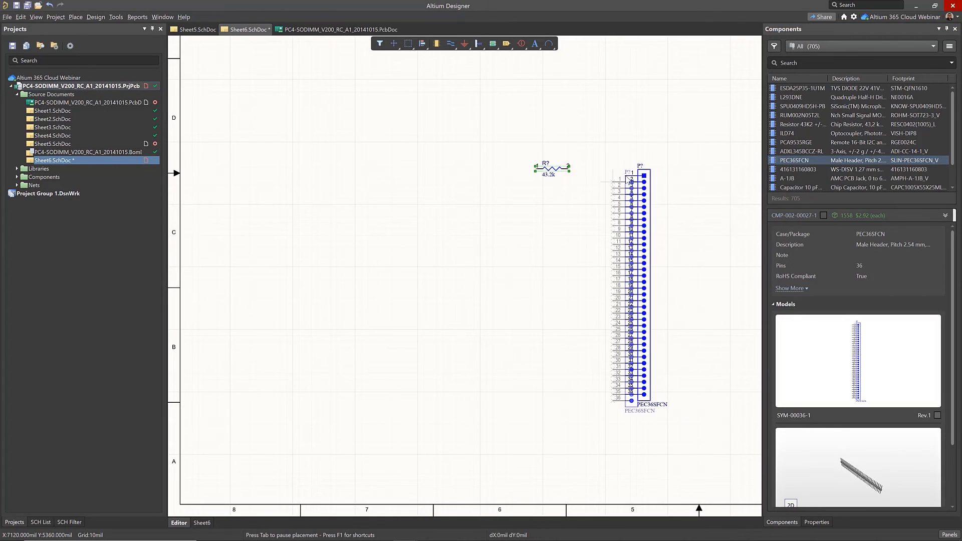
- Place the ILD74 optocoupler above the male header and save the sheet as Sheet6.SchDoc, replacing the existing file
click(795, 132)
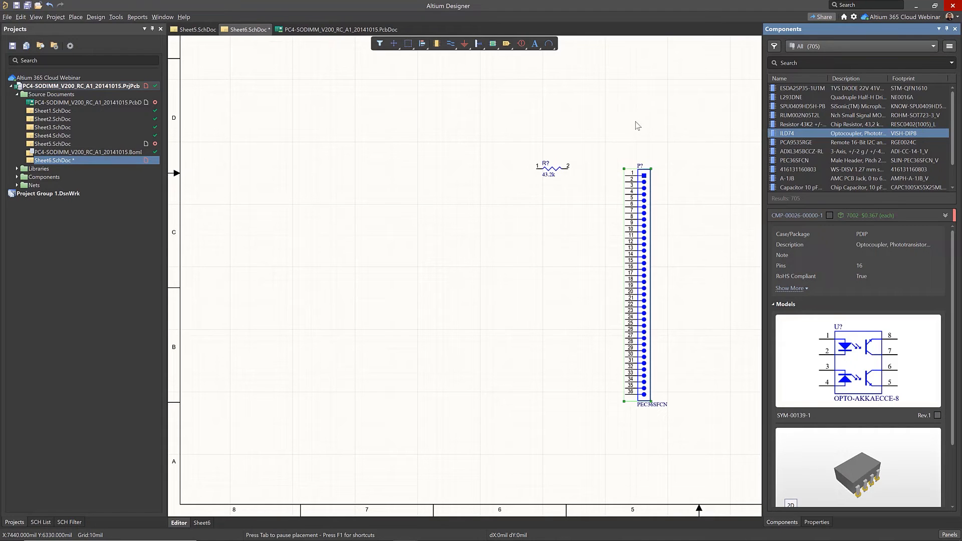
drag(770, 141, 621, 93)
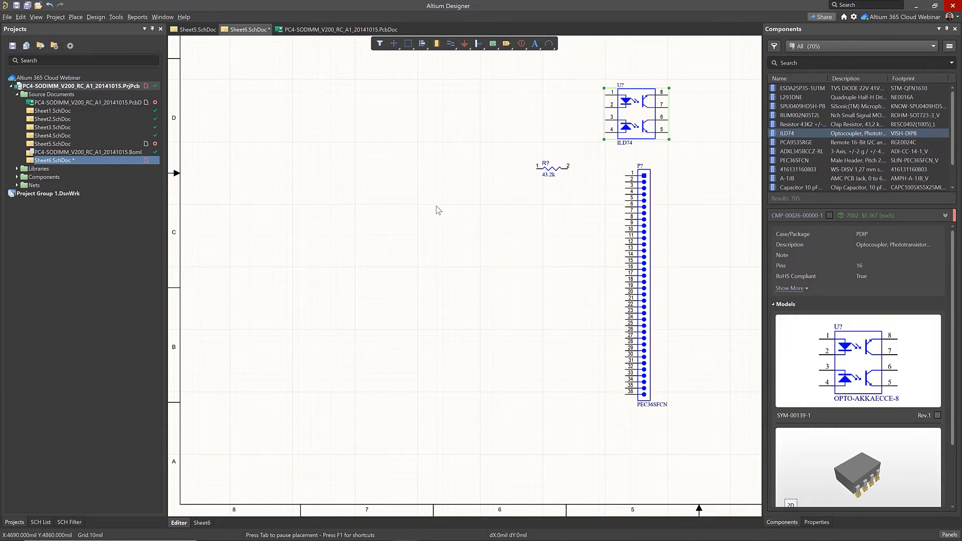
key(ctrl+s)
click(644, 421)
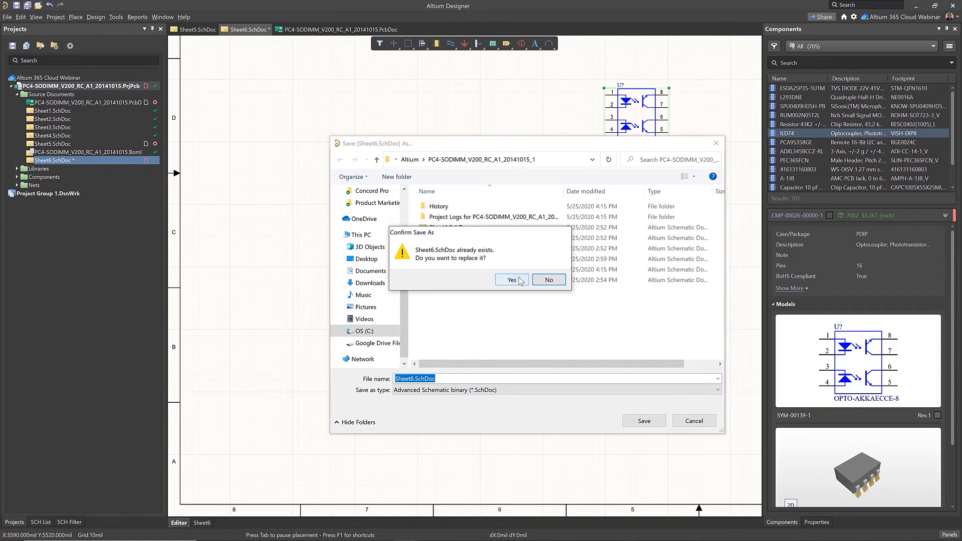
click(511, 280)
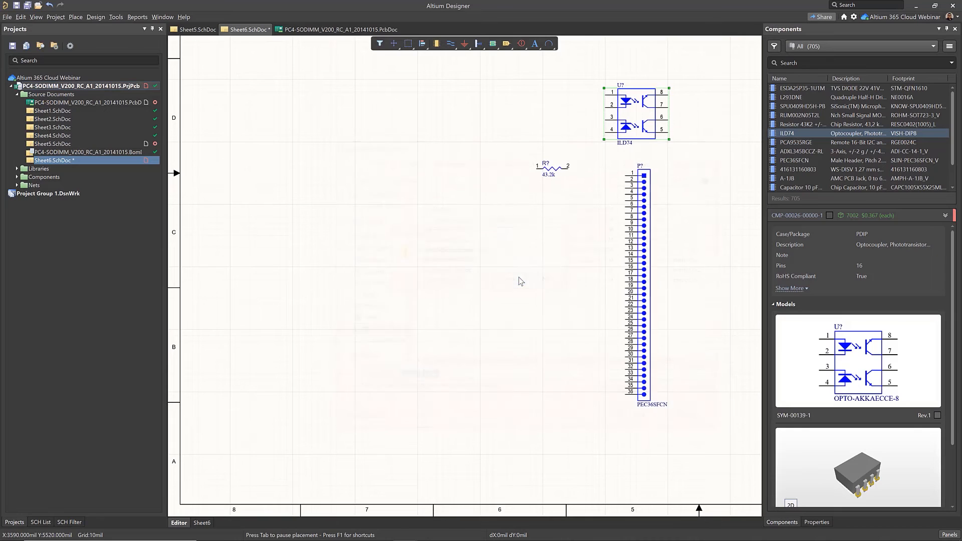
- Save the whole PC4-SODIMM project to the server, committing and pushing all modified files with the comment "Added decouplin caps and new schematic"
right_click(75, 86)
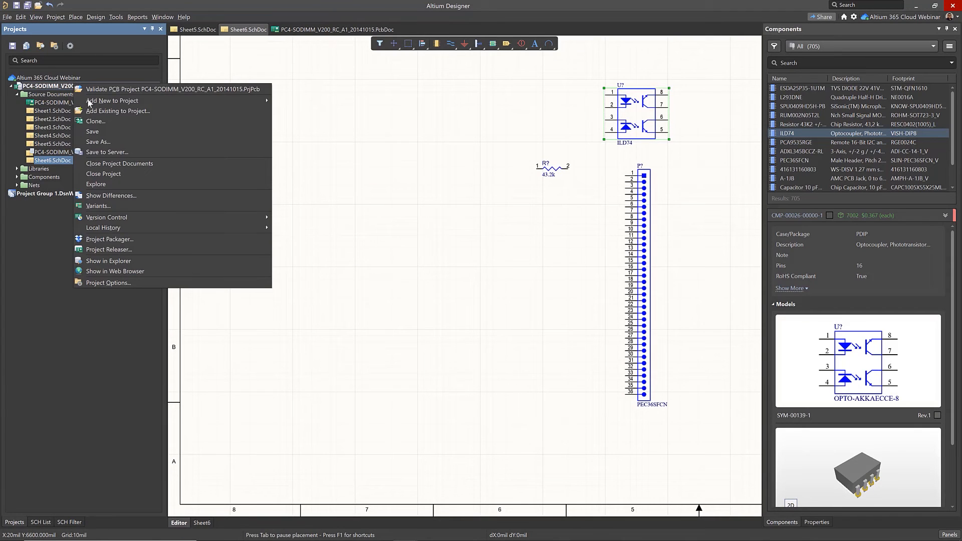
click(145, 152)
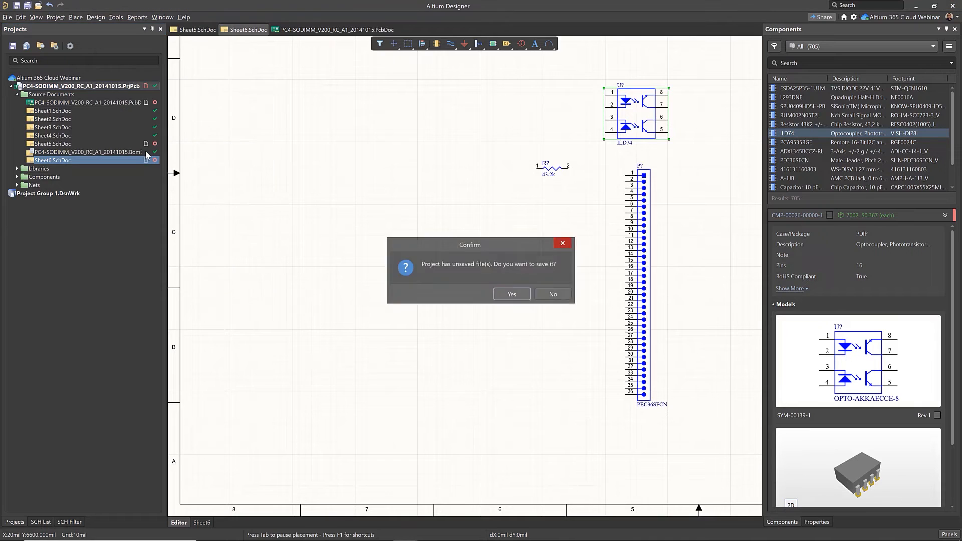
click(512, 294)
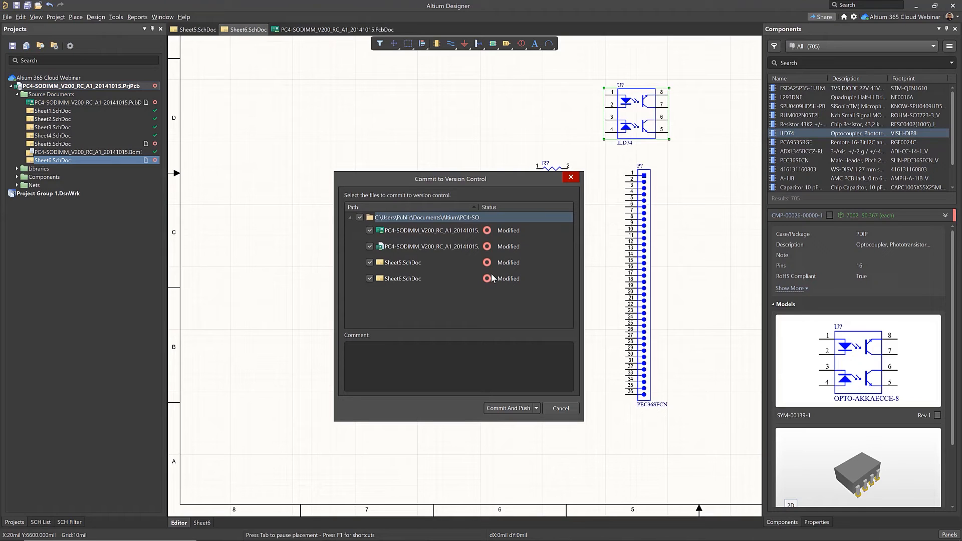
click(486, 372)
text(Added)
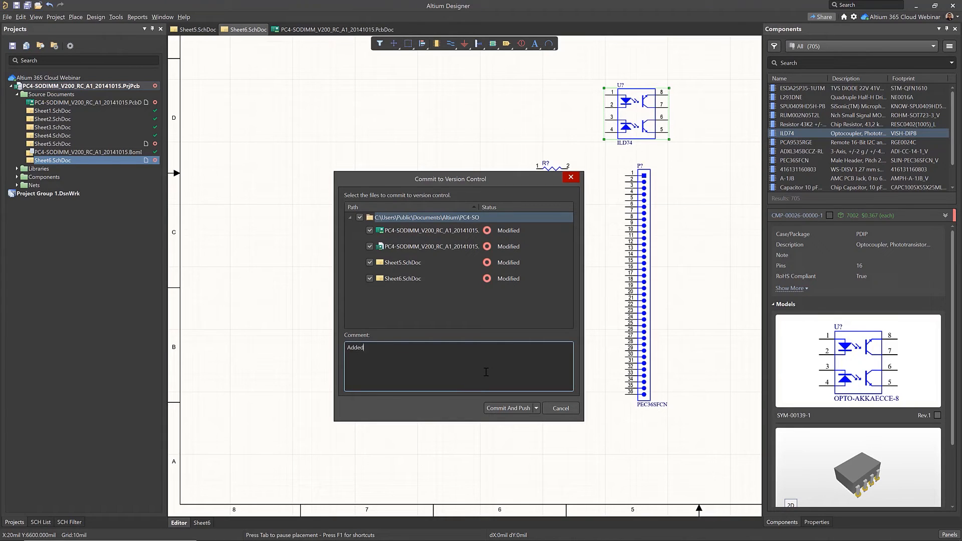
text( decouplin caps and new schematic)
click(517, 412)
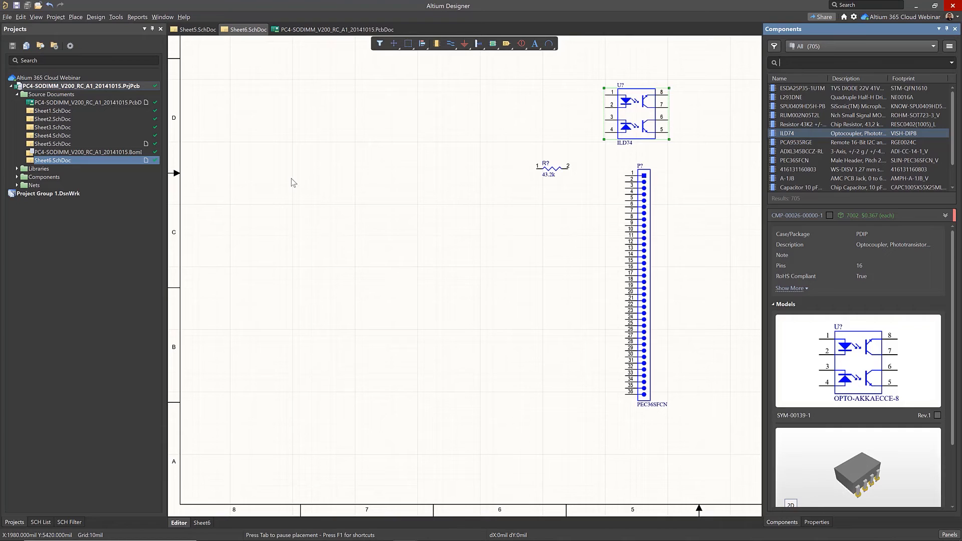
- Switch to the other Altium Designer session and refresh the version control status of the PC4-SODIMM project
key(alt)
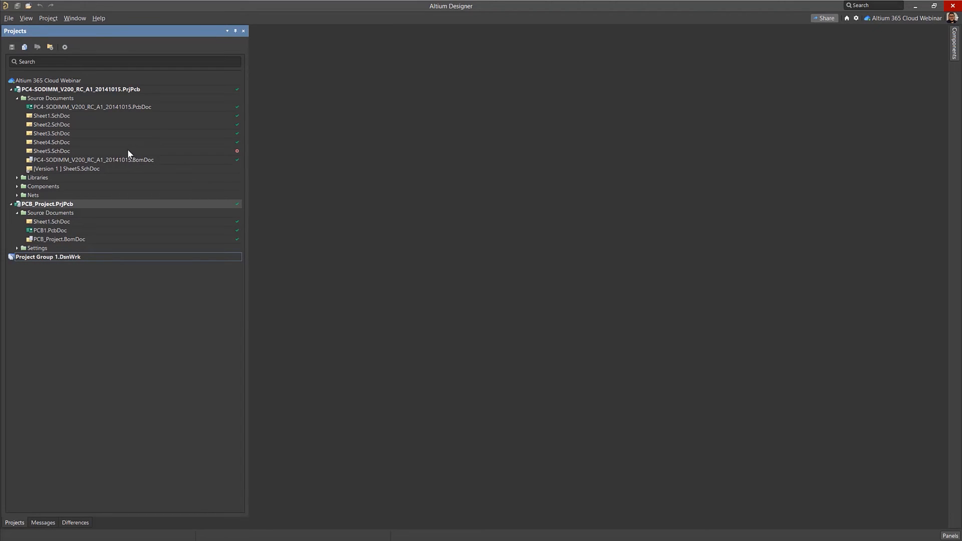
right_click(100, 90)
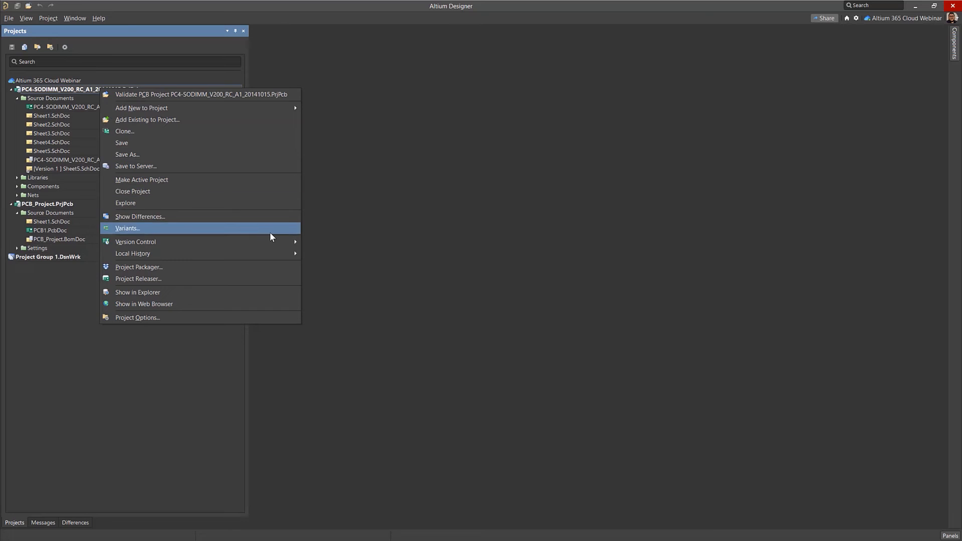
mouse_move(274, 239)
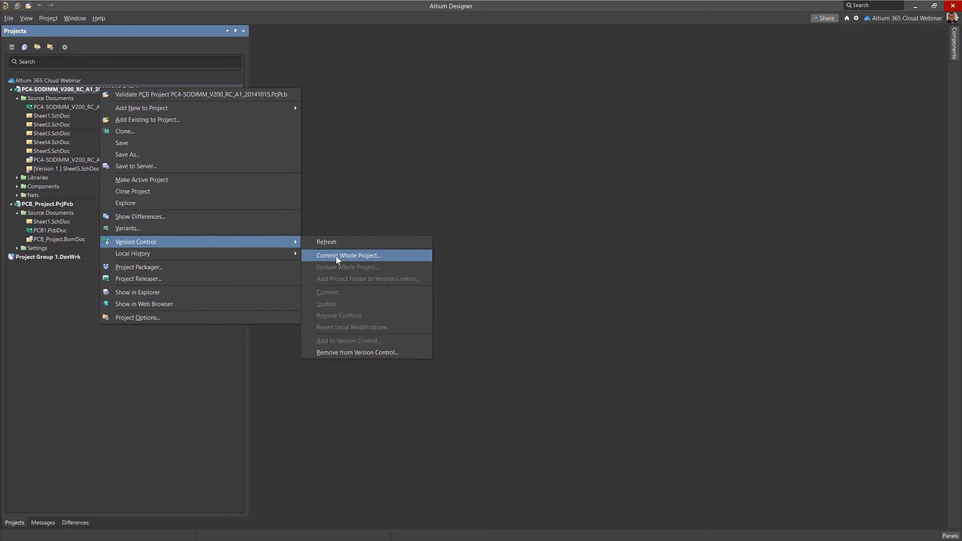
click(363, 242)
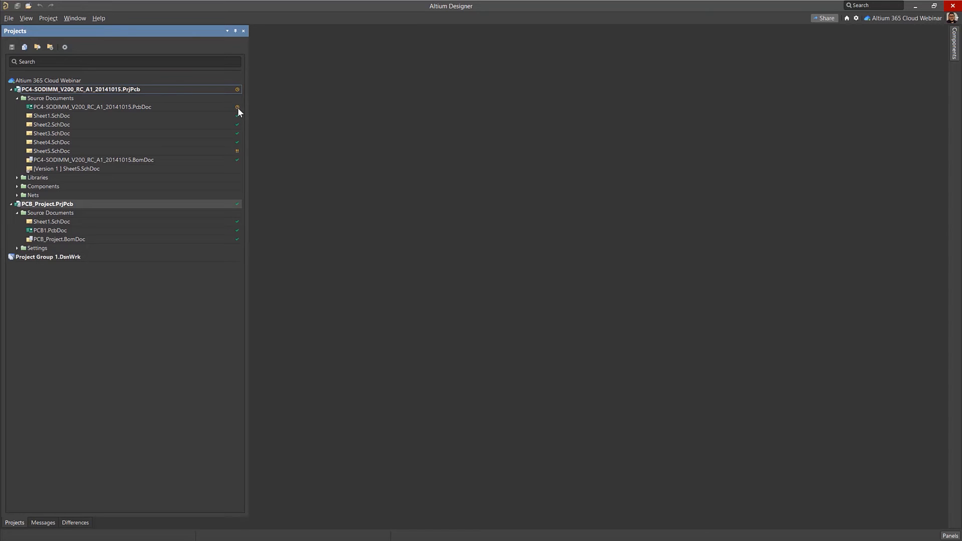
- Compare the local Sheet5.SchDoc with its head revision and continue with the full comparison
right_click(227, 151)
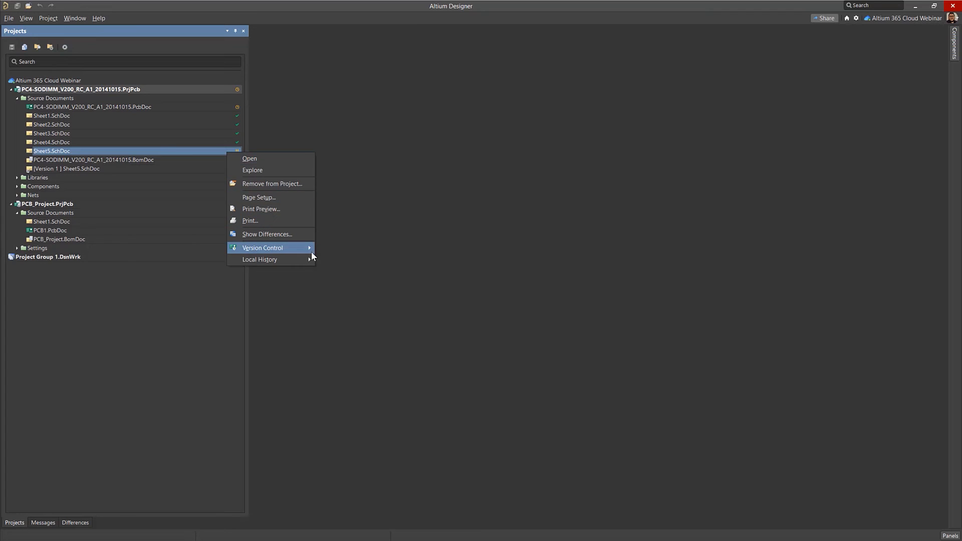
mouse_move(311, 252)
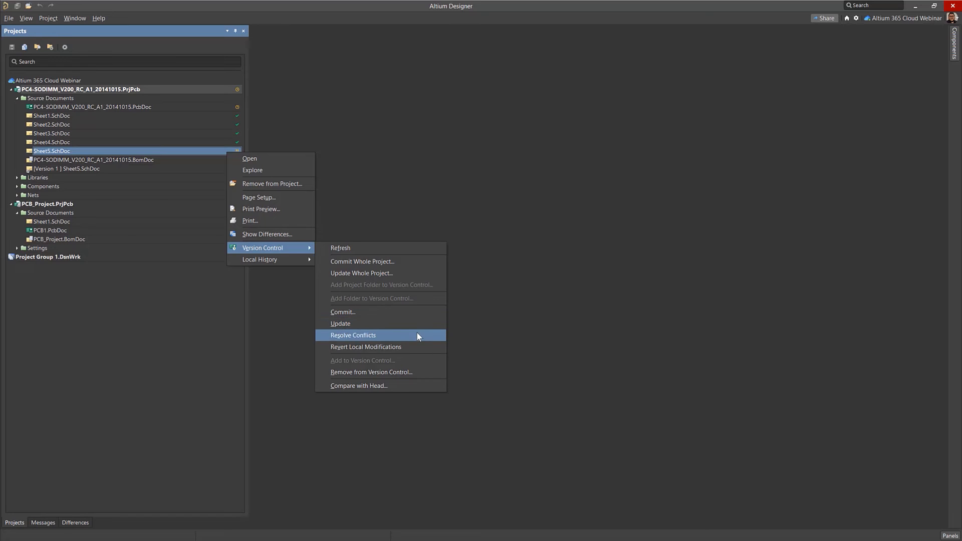
click(413, 386)
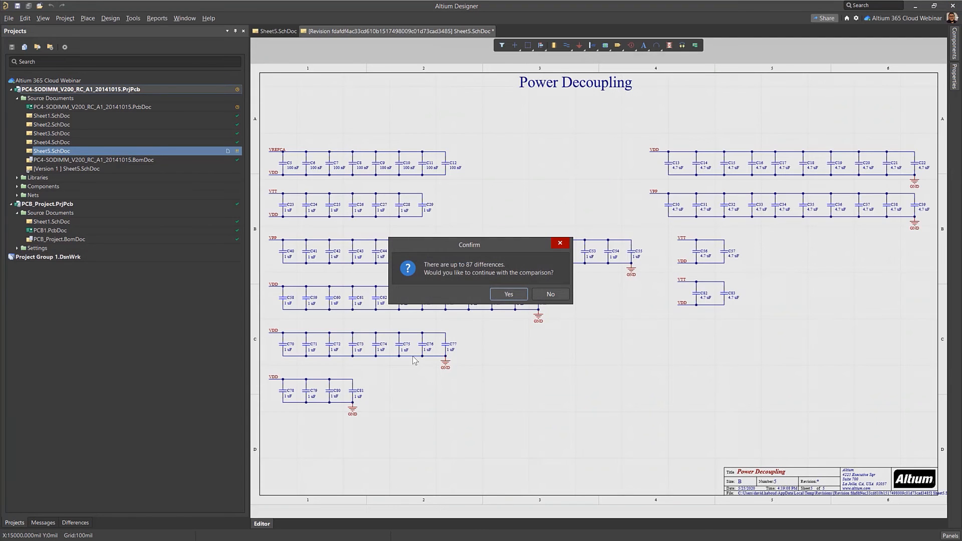
click(518, 297)
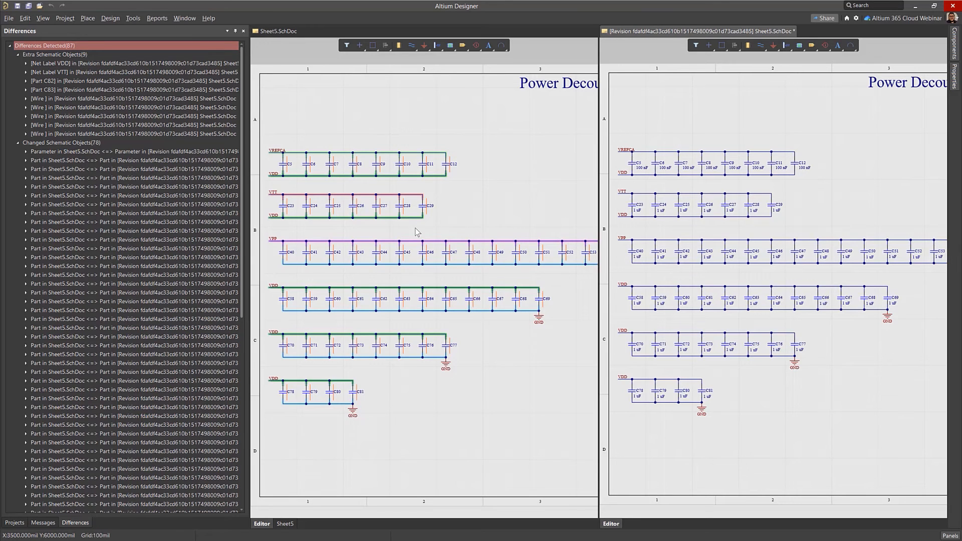
- Locate the last extra wire from the differences list and view the surrounding area in both schematic versions
double_click(150, 134)
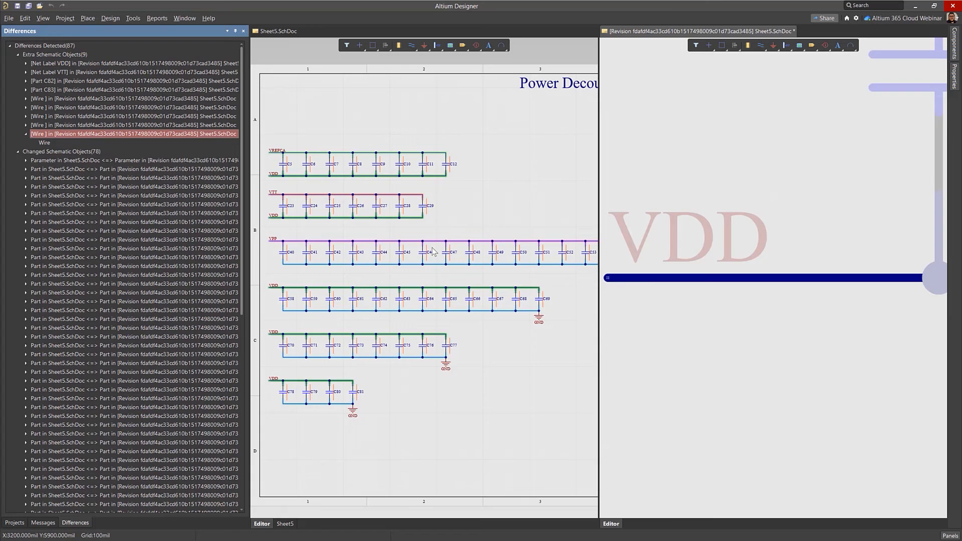
click(563, 271)
ctrl+scroll(564, 268, down, 3)
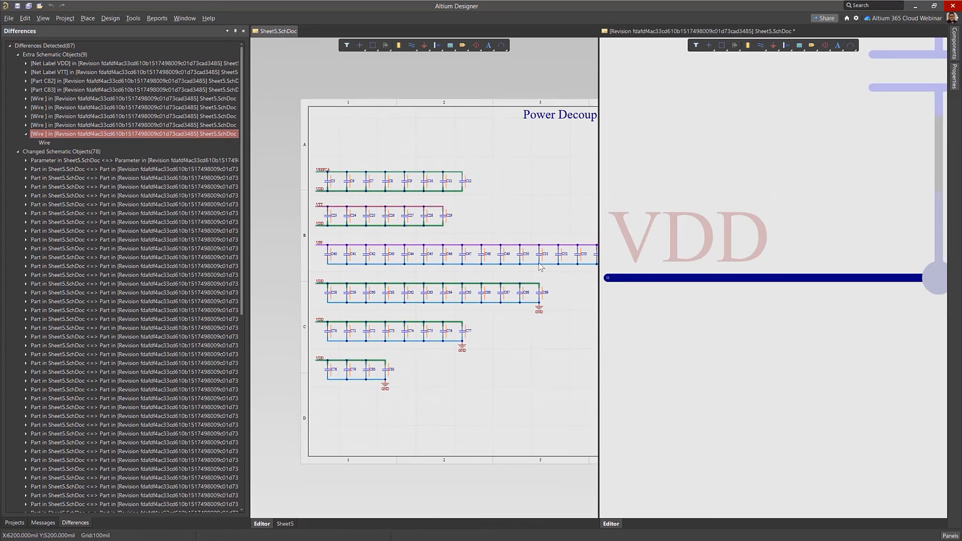
ctrl+scroll(729, 309, down, 2)
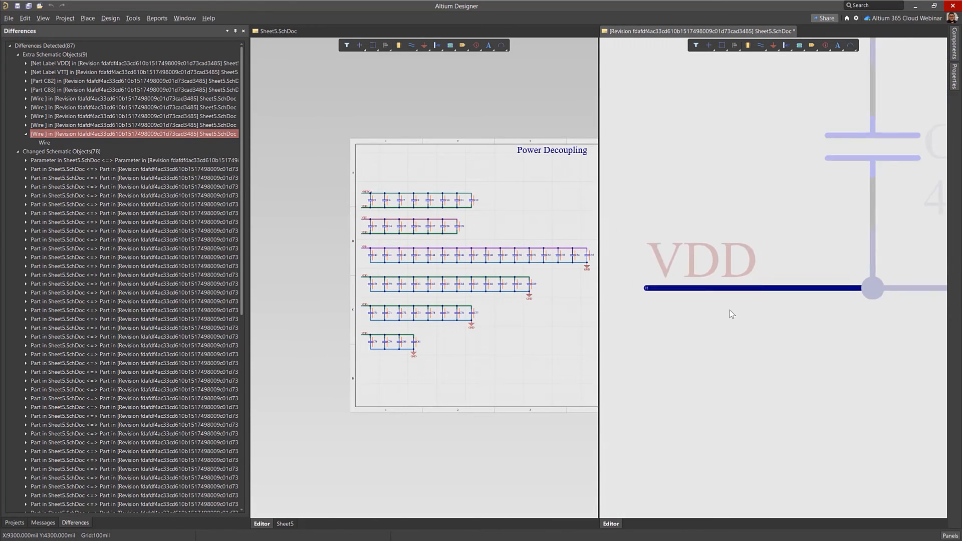
- Examine changed parts from the differences list in both schematic versions, including C28, C77, C44, C74, C58 and C67
double_click(119, 233)
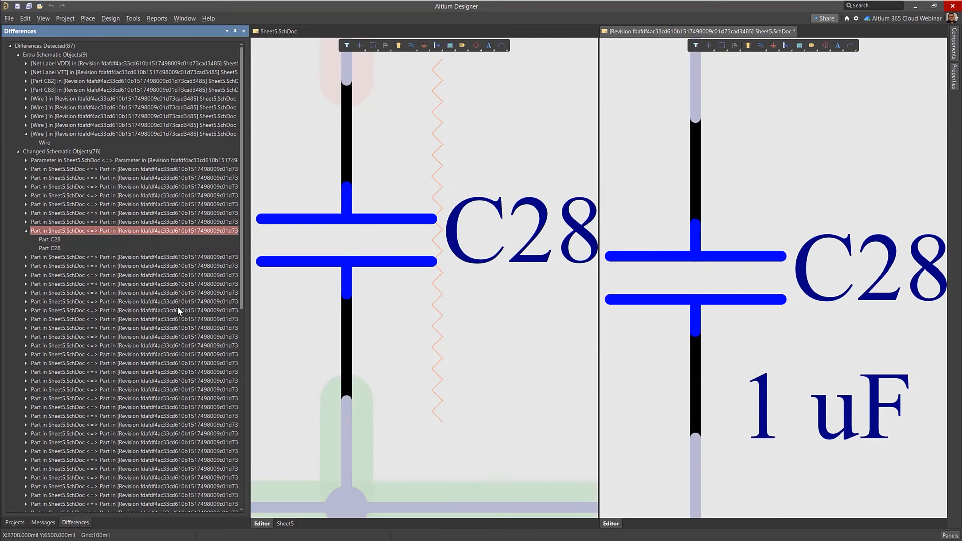
double_click(175, 337)
double_click(175, 407)
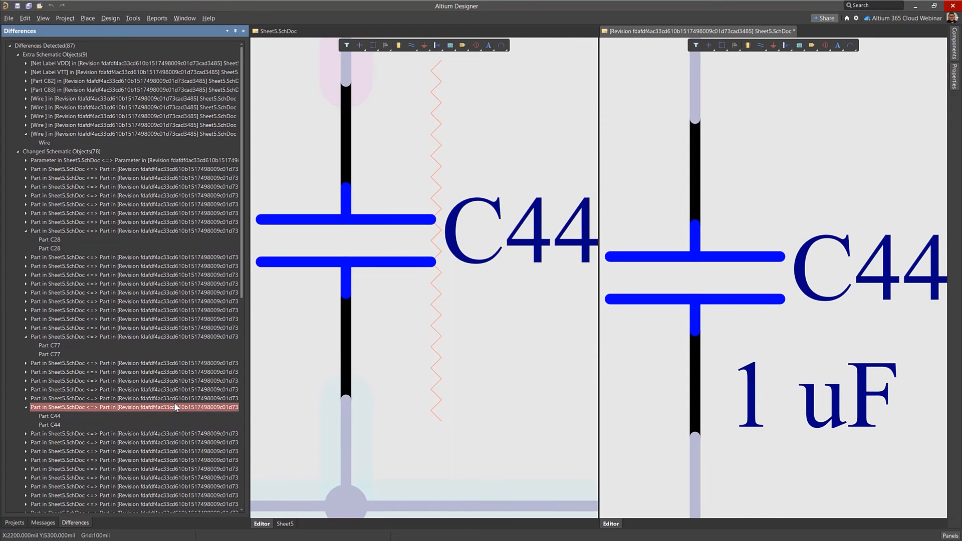
double_click(144, 276)
click(160, 362)
scroll(165, 381, down, 7)
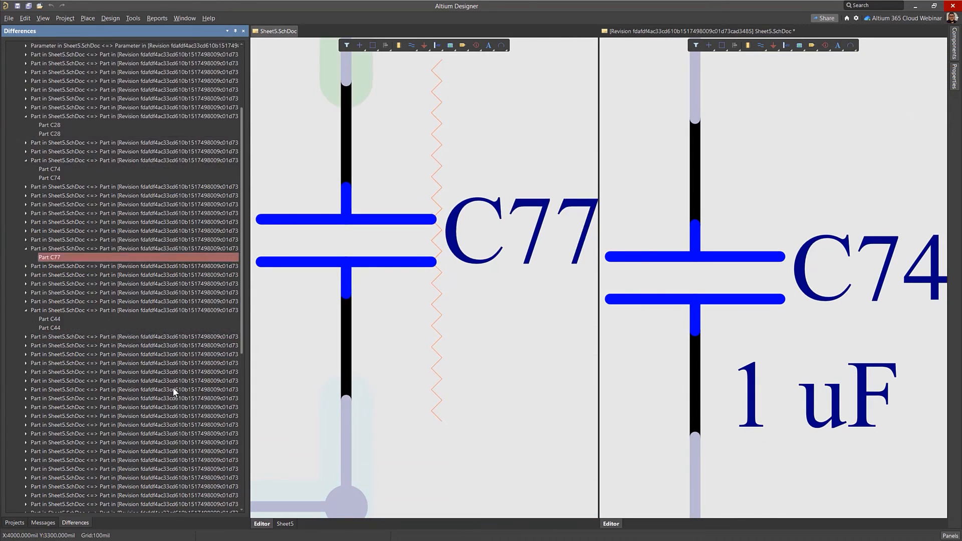
double_click(169, 398)
scroll(169, 399, down, 8)
scroll(171, 399, down, 1)
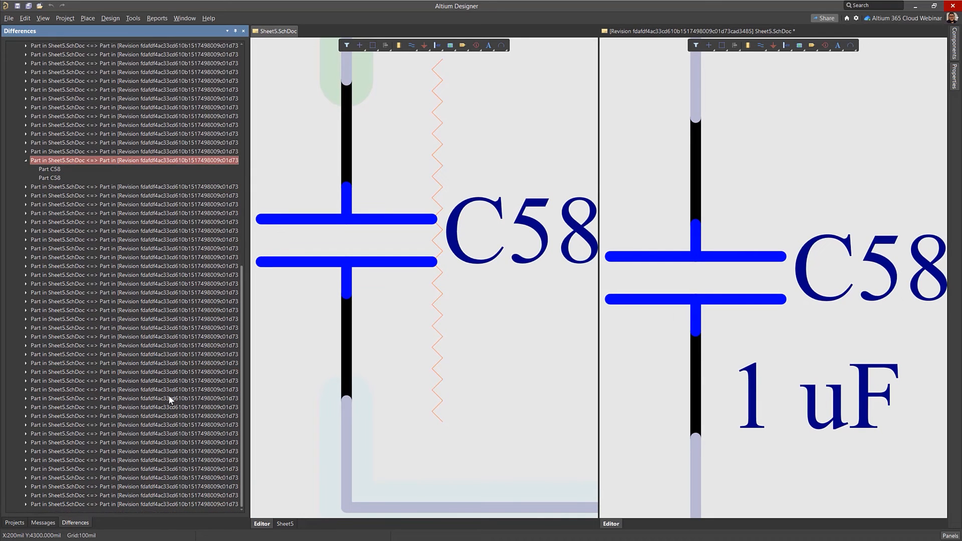
double_click(188, 504)
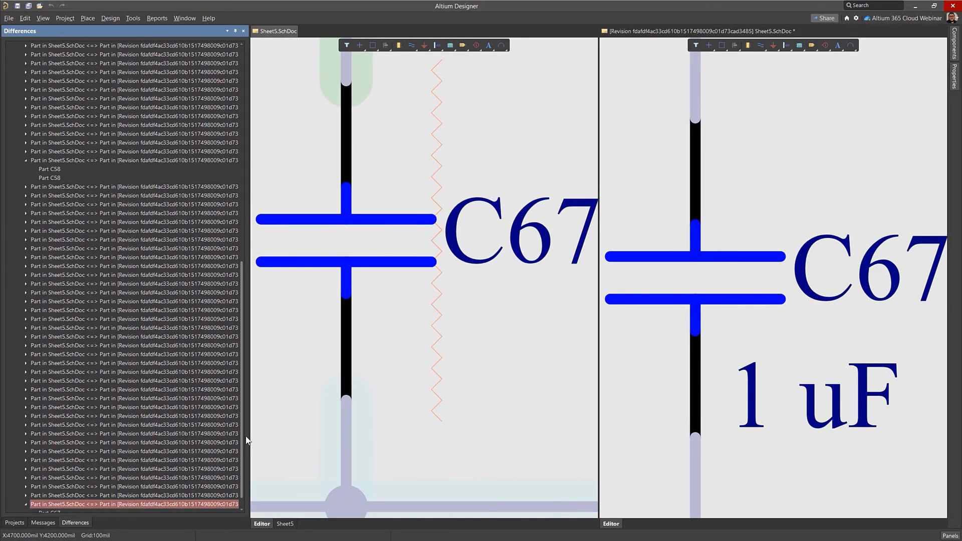
scroll(198, 406, down, 1)
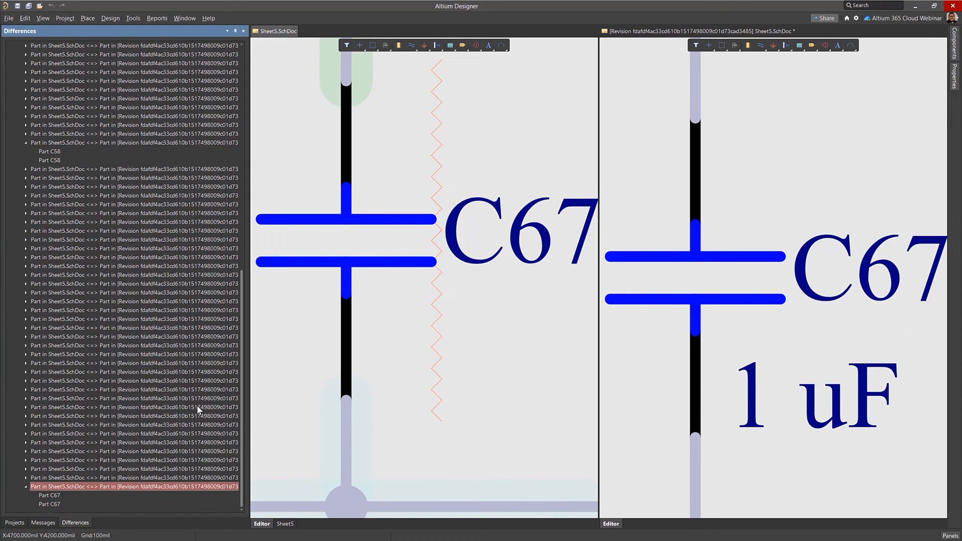
click(158, 495)
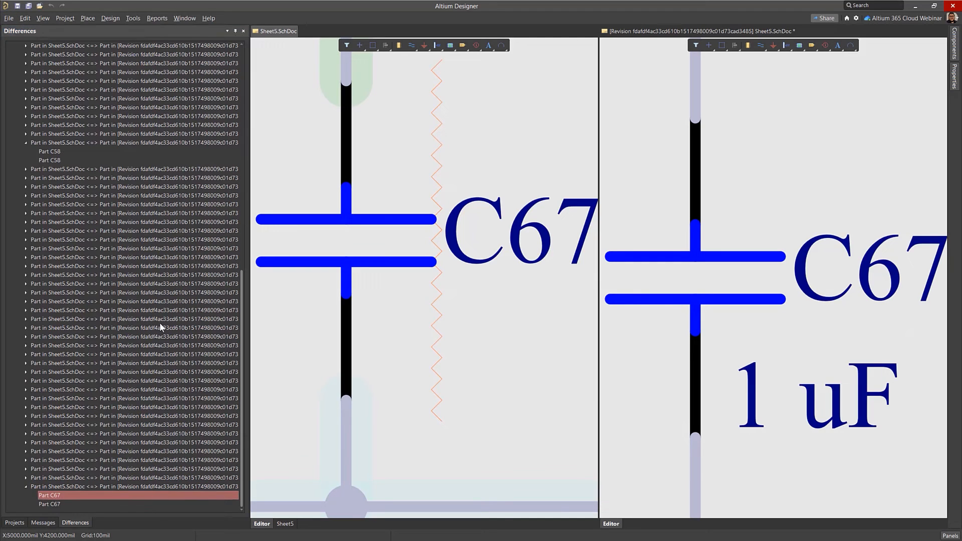
- Return to the start of the differences list and collapse the changed schematic objects group
key(alt)
click(27, 141)
scroll(60, 153, up, 16)
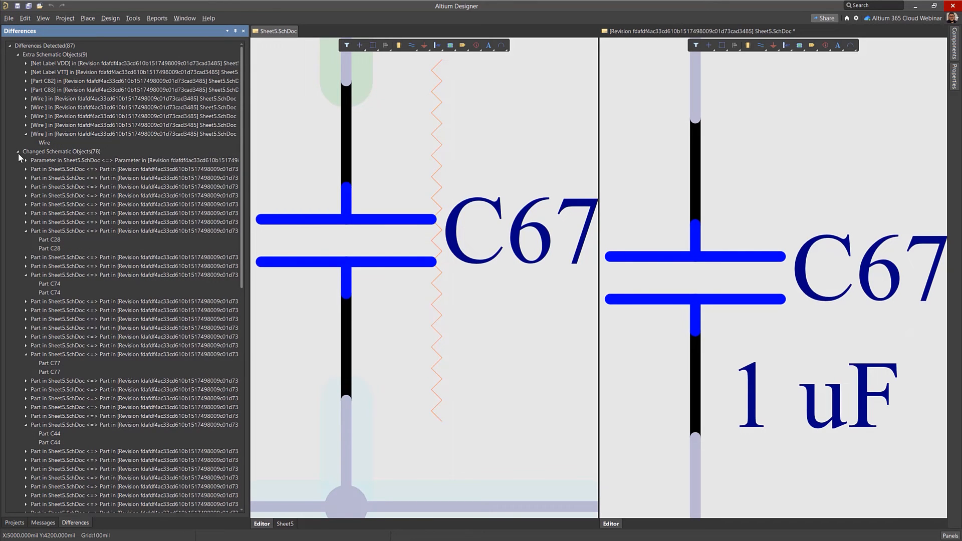
click(18, 152)
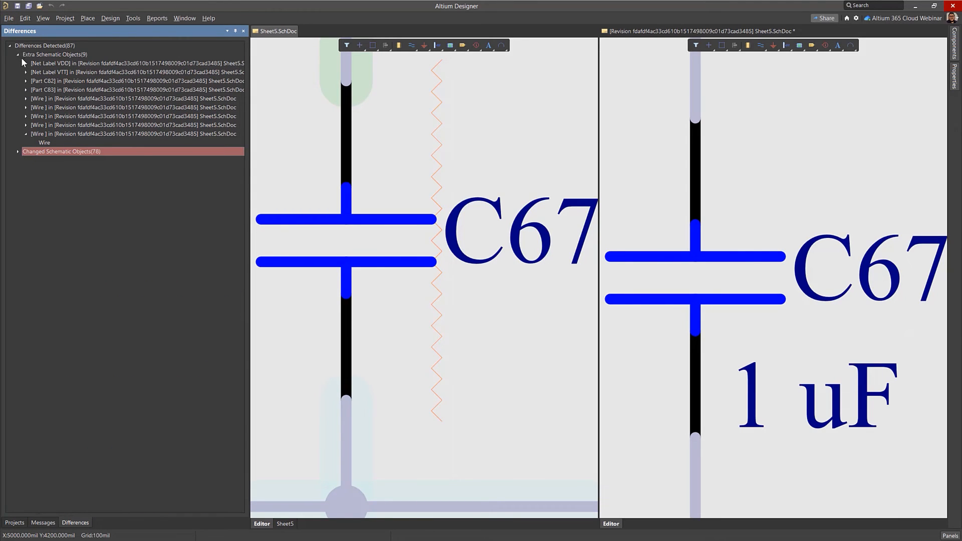
- Locate the extra wire and VDD net label in the head revision and examine the circuit around C82 and C83
double_click(64, 134)
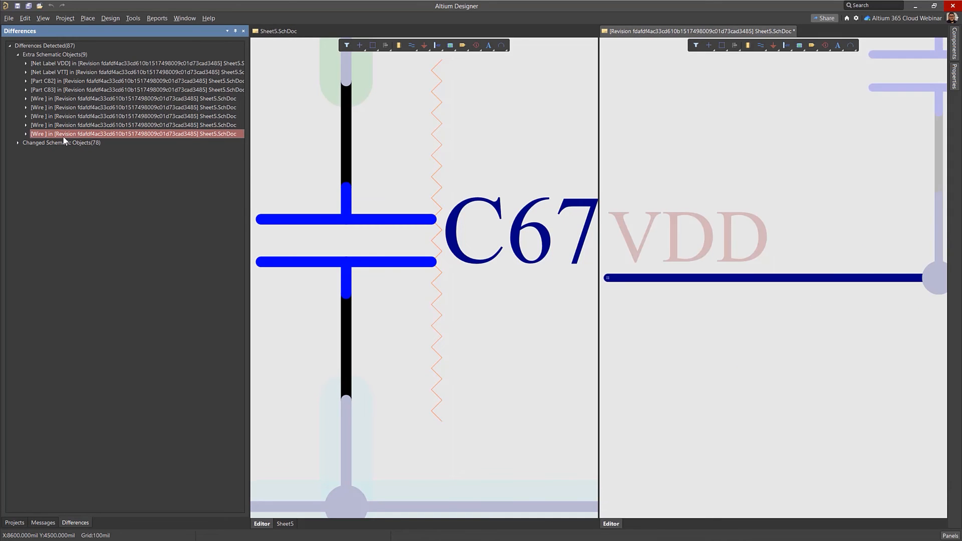
double_click(64, 64)
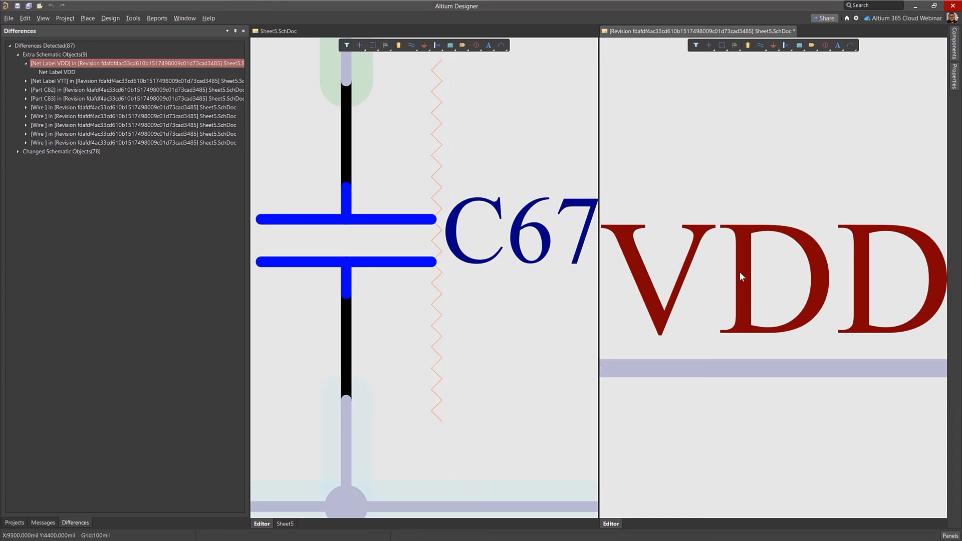
alt+click(768, 423)
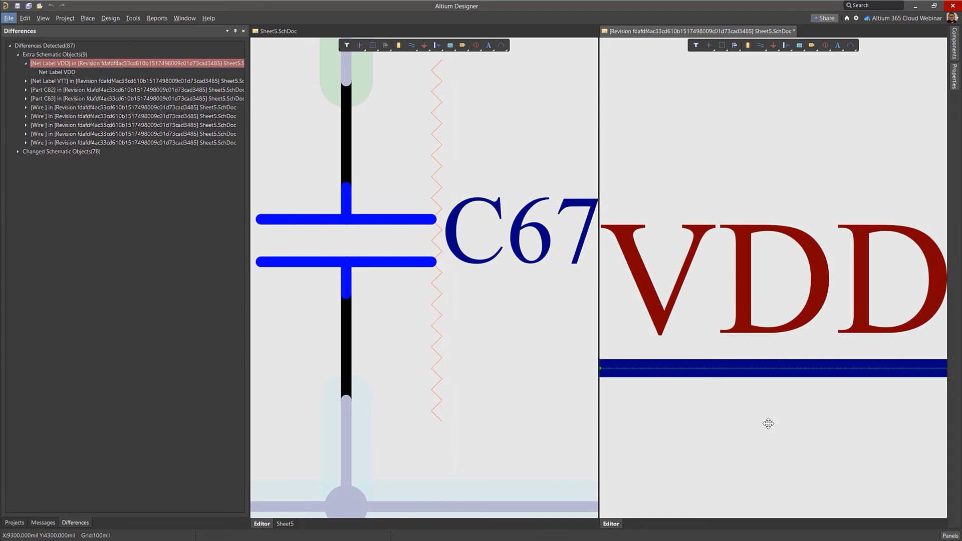
ctrl+scroll(766, 420, down, 8)
ctrl+scroll(755, 408, up, 2)
right_drag(892, 437, 782, 385)
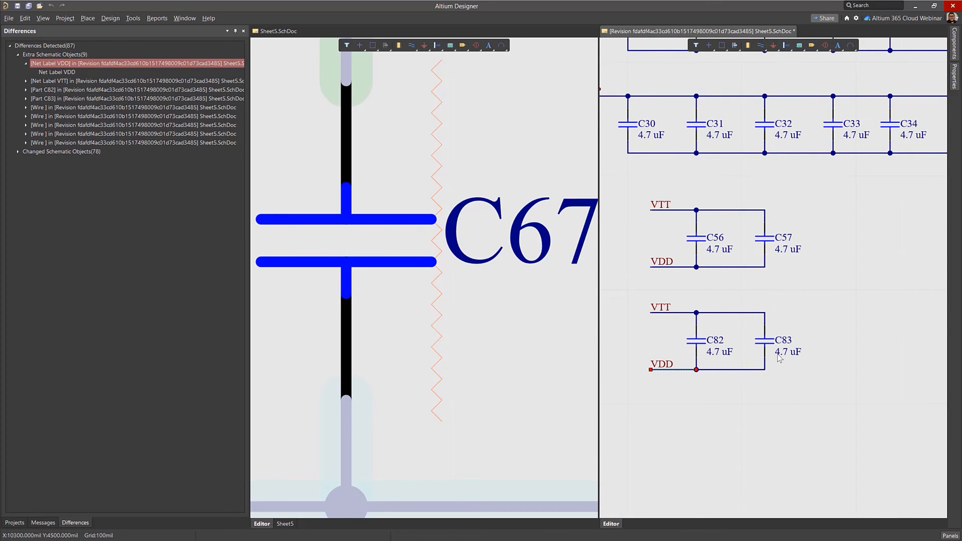
- Select the C82/C83 circuit in the head revision and view the area around C56 and C57 in the local Sheet5 schematic
drag(627, 189, 845, 446)
click(838, 406)
drag(840, 405, 612, 278)
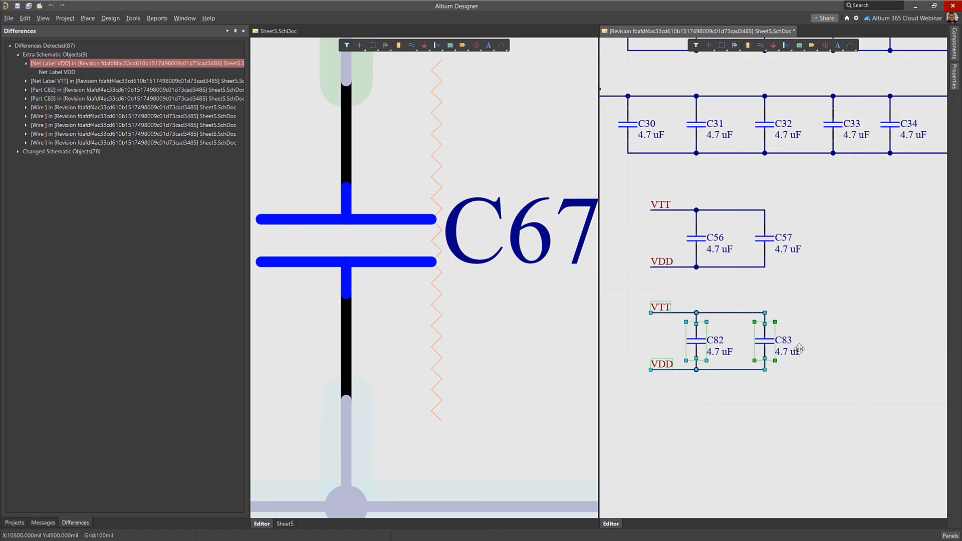
ctrl+scroll(452, 320, down, 5)
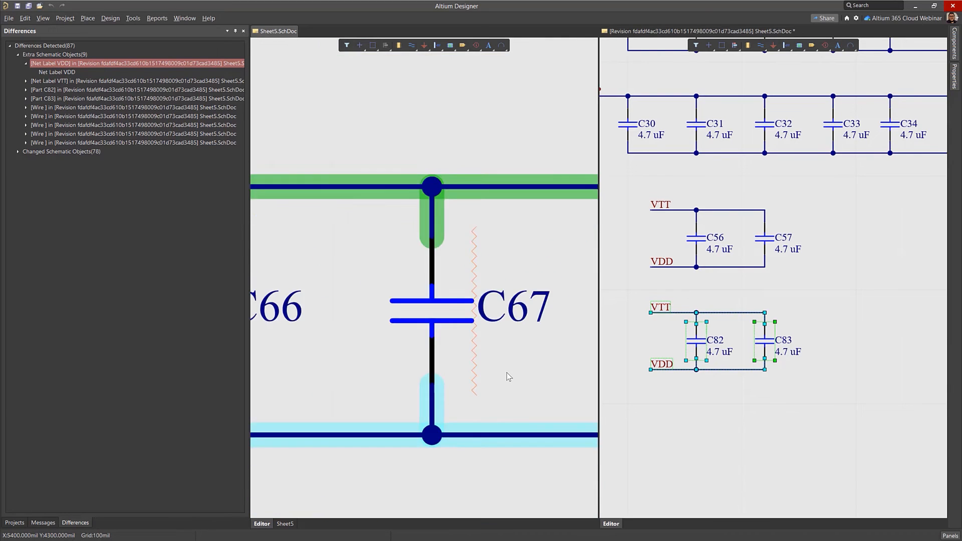
right_drag(541, 365, 244, 213)
ctrl+scroll(343, 296, down, 3)
right_drag(382, 356, 382, 311)
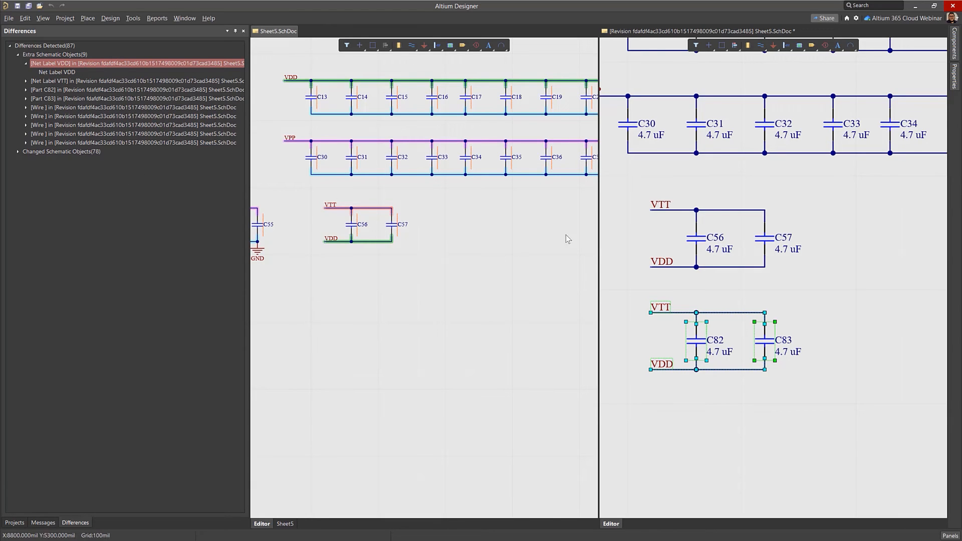
- Close the head revision copy of Sheet5.SchDoc without saving its changes
right_click(675, 35)
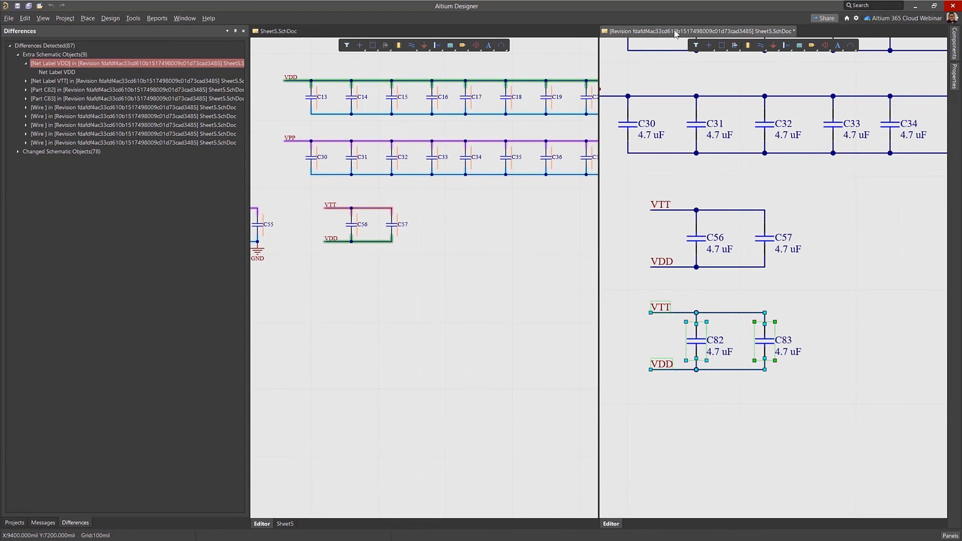
click(707, 37)
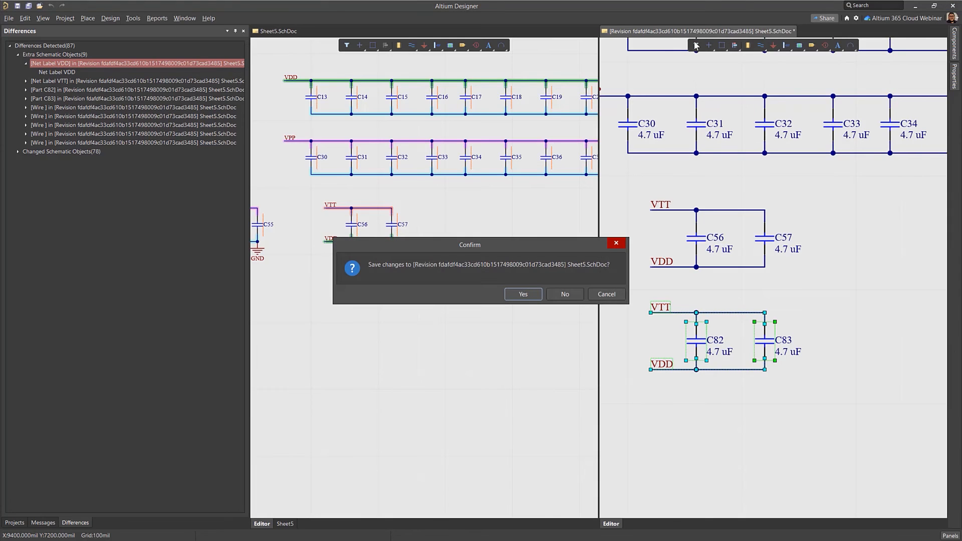
click(561, 294)
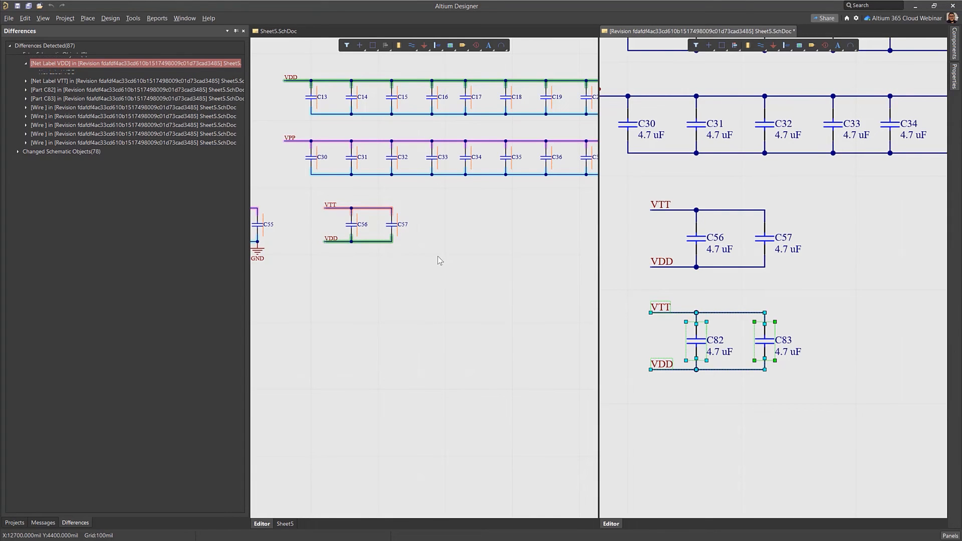
- Update the whole PC4-SODIMM project from version control, resolving the Sheet5.SchDoc conflict with Prefer repository version
click(14, 522)
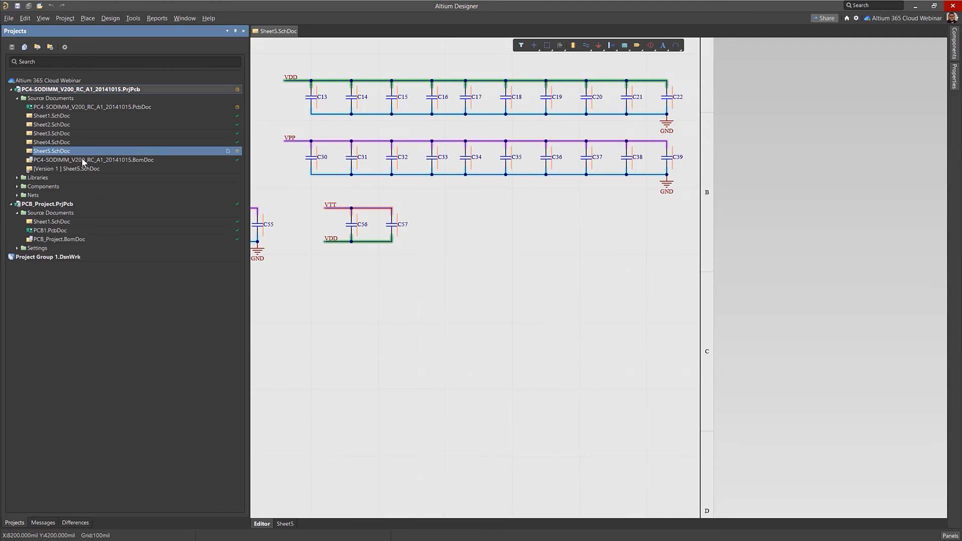
right_click(70, 148)
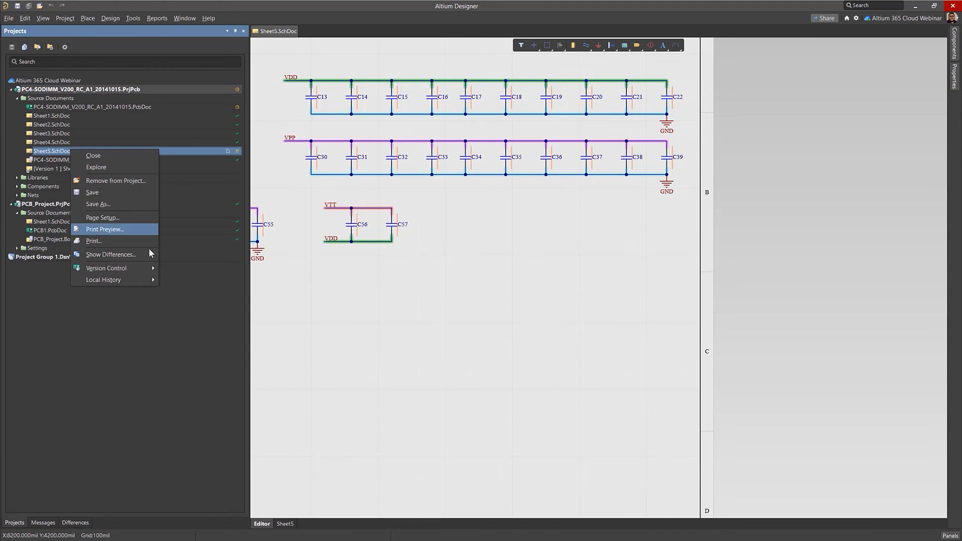
mouse_move(146, 271)
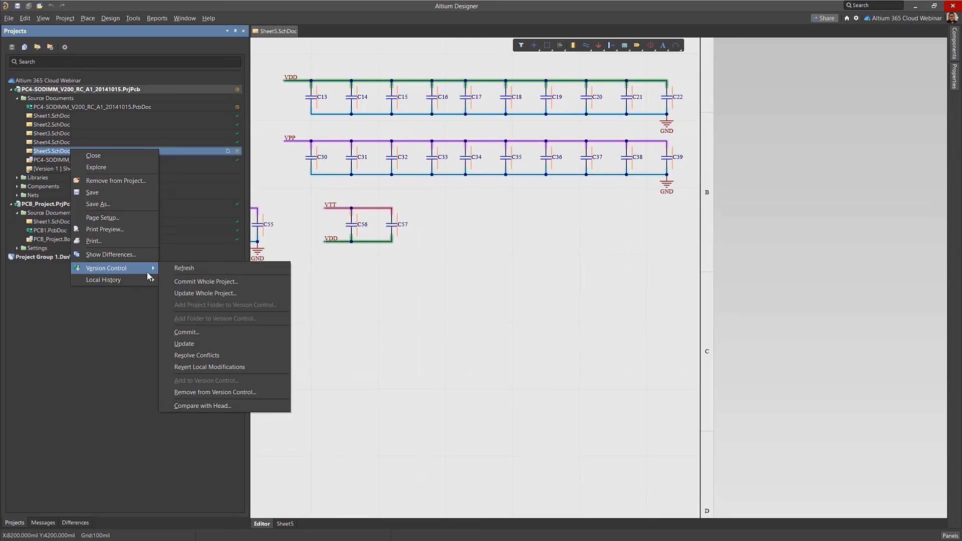
click(250, 293)
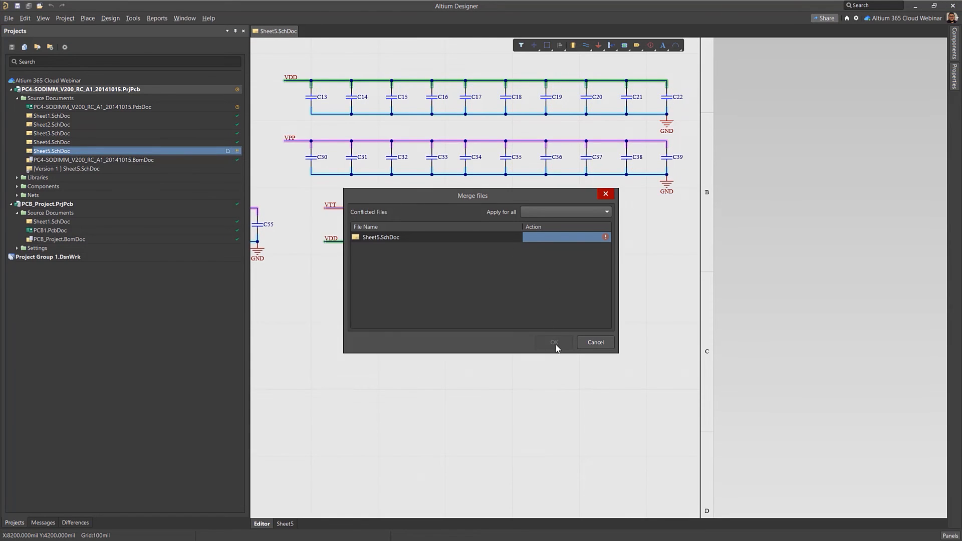
click(596, 210)
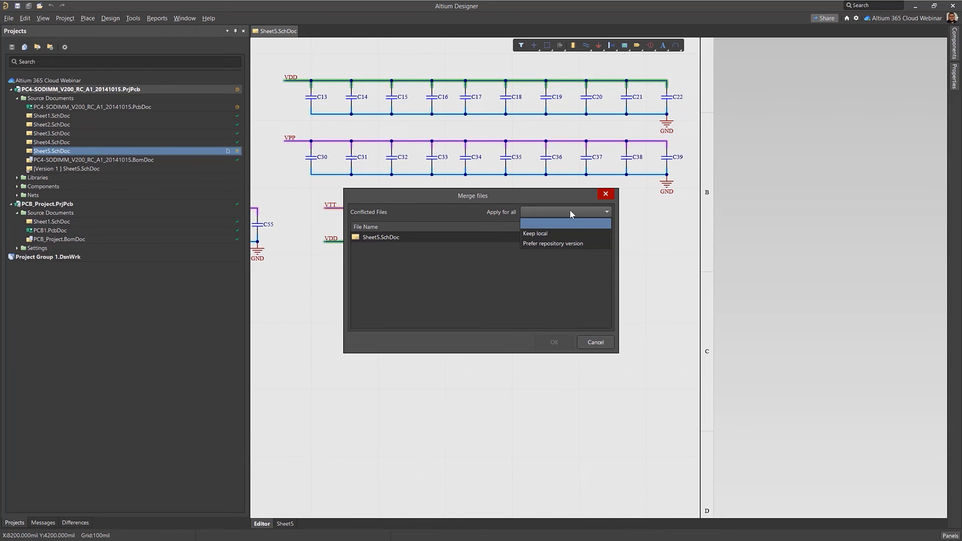
click(582, 241)
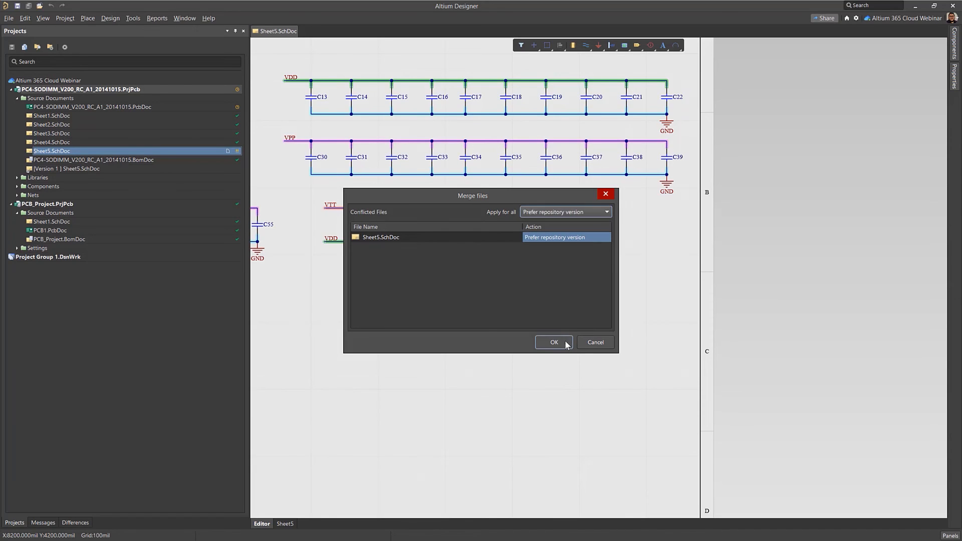
click(566, 344)
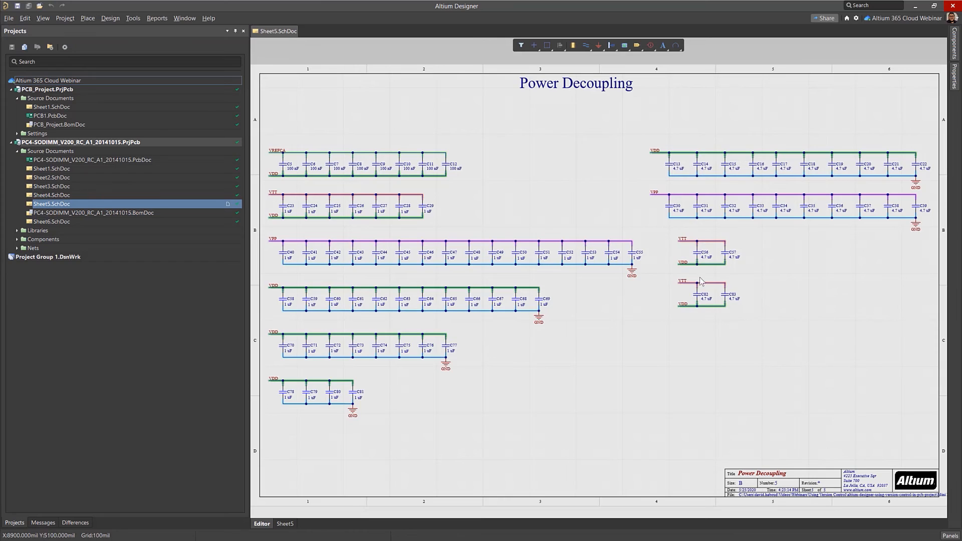
- Open the PC4-SODIMM PCB document and show its revisions and local history in the Storage Manager
click(125, 159)
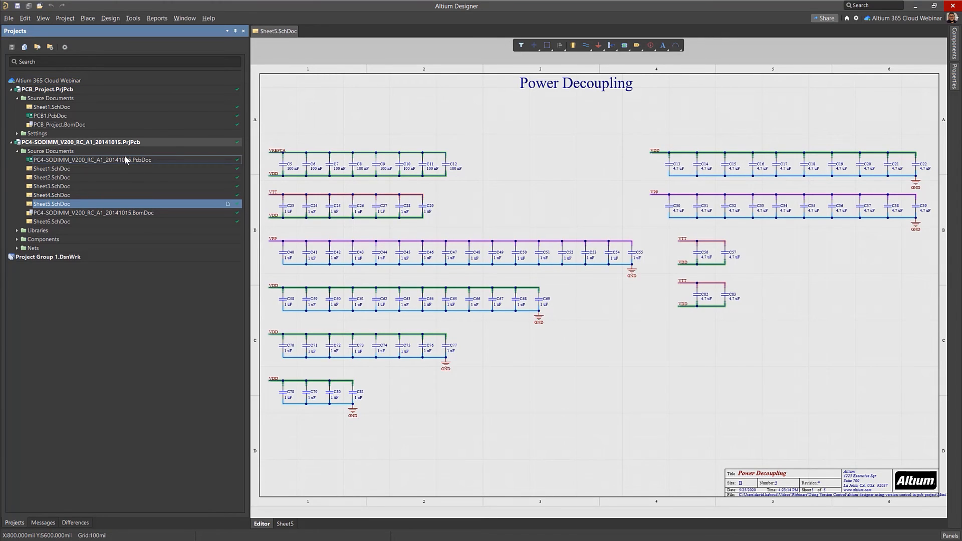
double_click(127, 159)
right_click(131, 157)
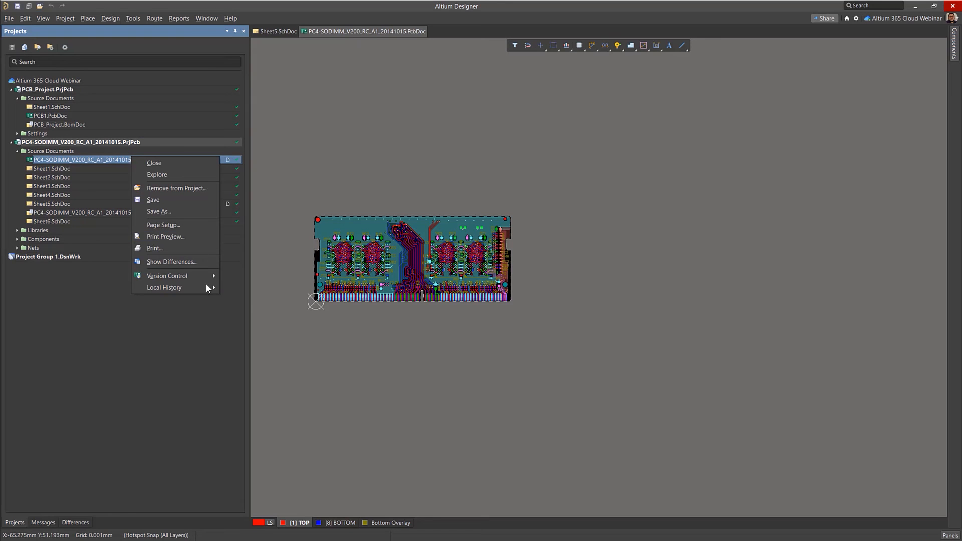
mouse_move(210, 291)
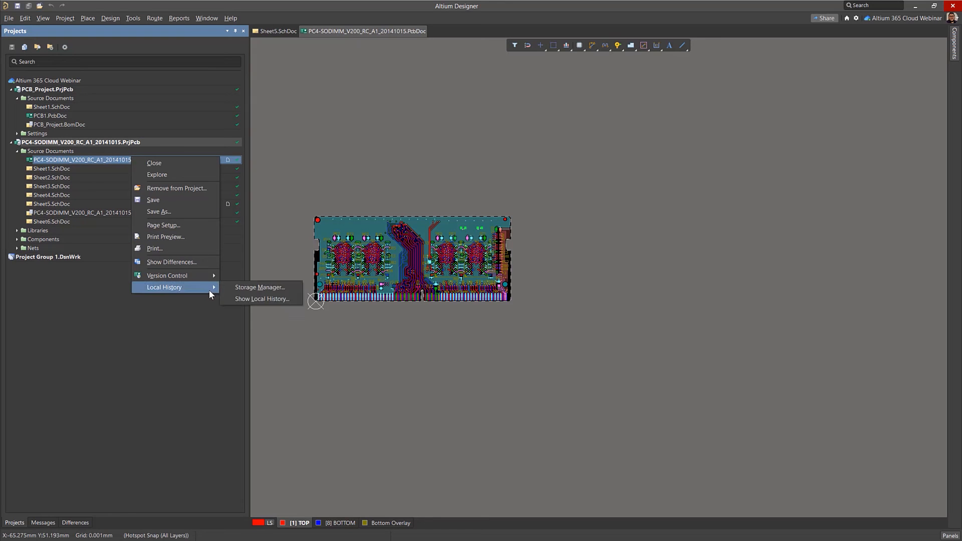
click(241, 289)
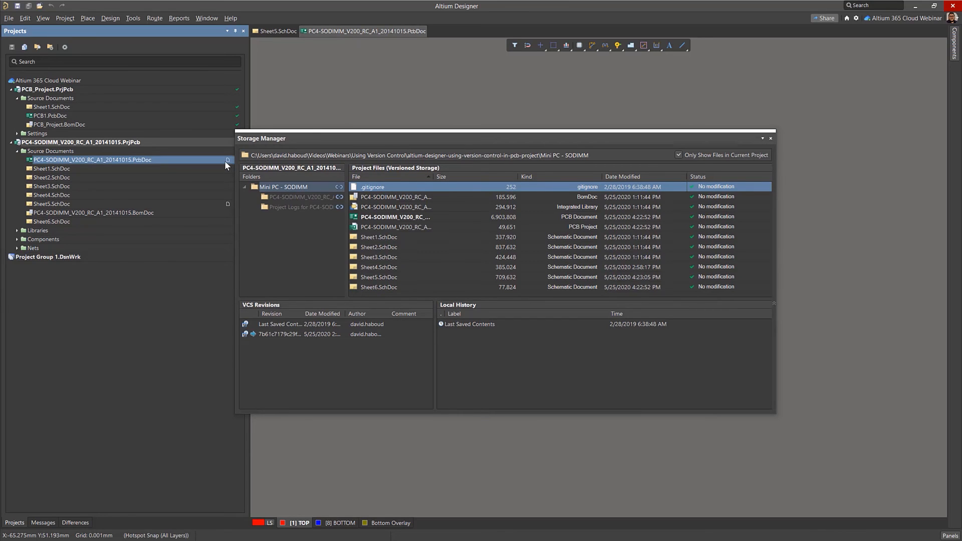
drag(329, 138, 360, 133)
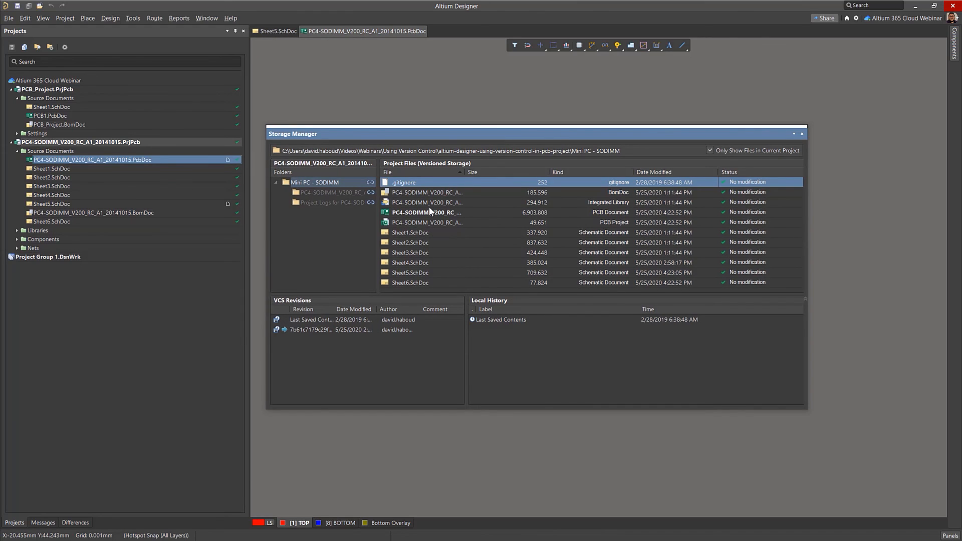
click(445, 214)
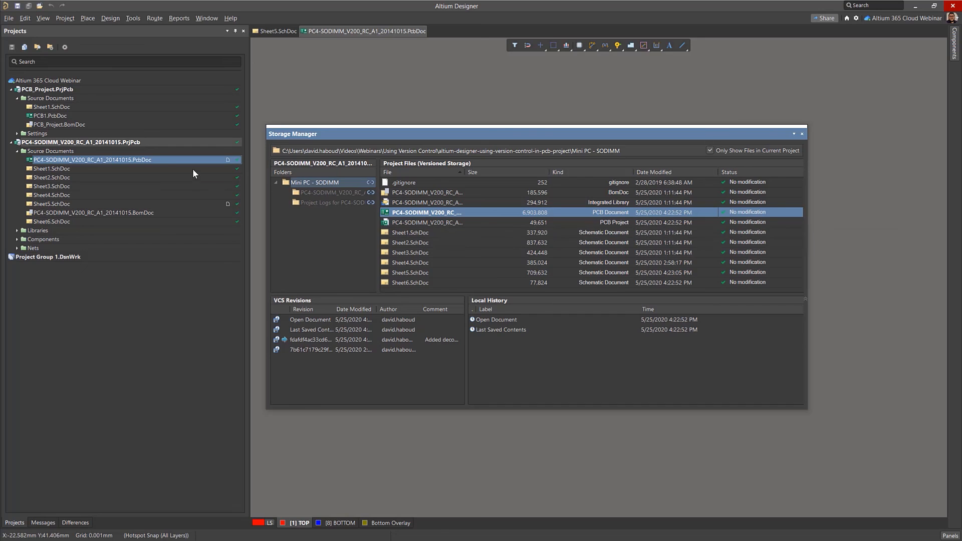
right_click(159, 160)
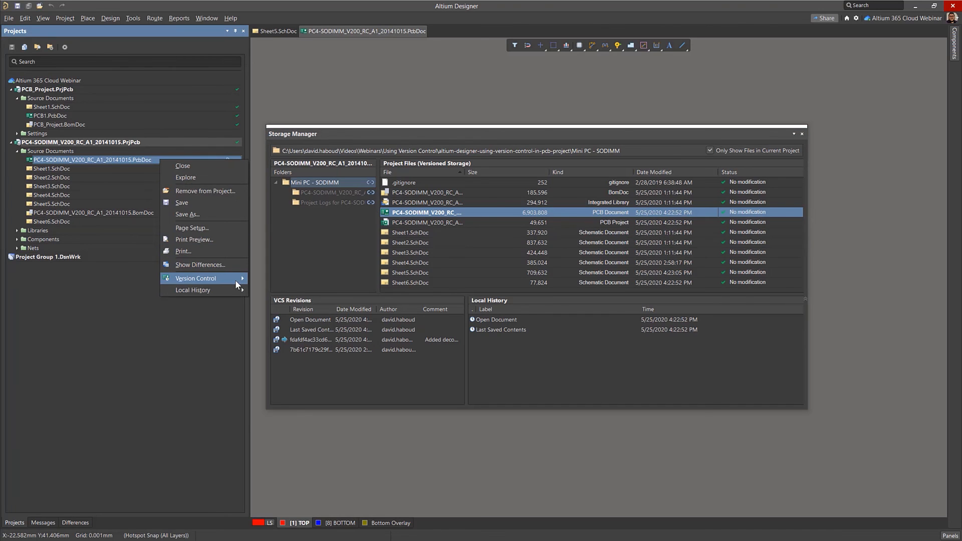
mouse_move(236, 280)
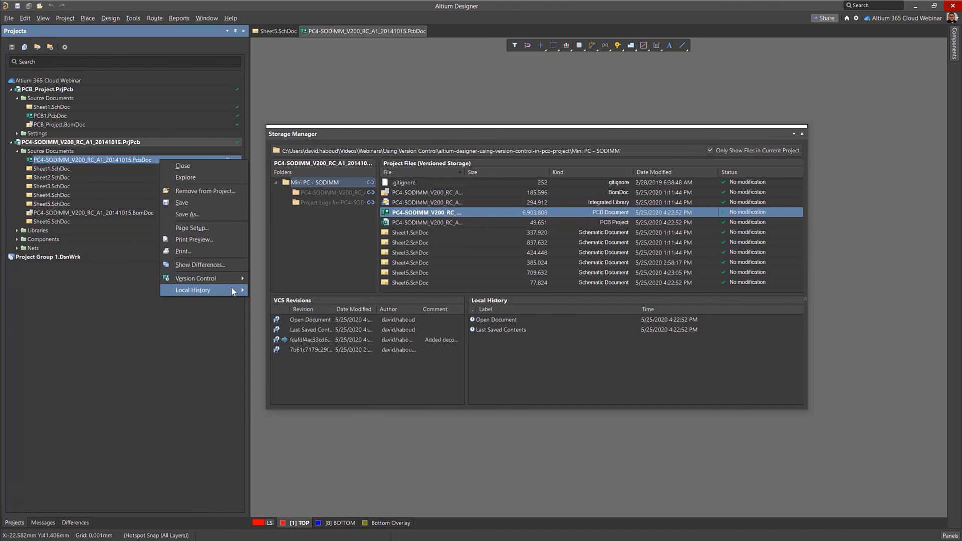
click(461, 222)
click(453, 212)
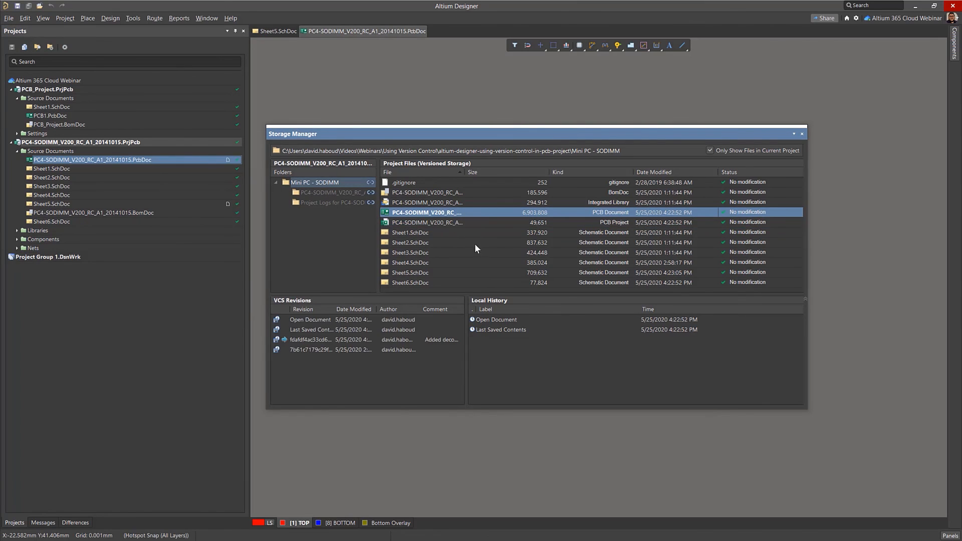
- Review the VCS revisions and local history of the Sheet2, Sheet1, Sheet4 and Sheet5 schematic files
click(415, 242)
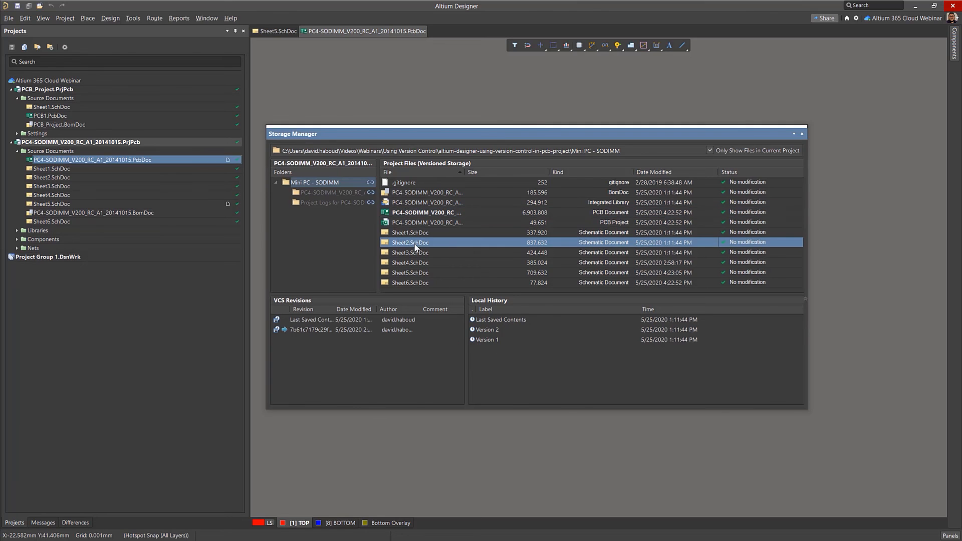
click(416, 234)
click(425, 263)
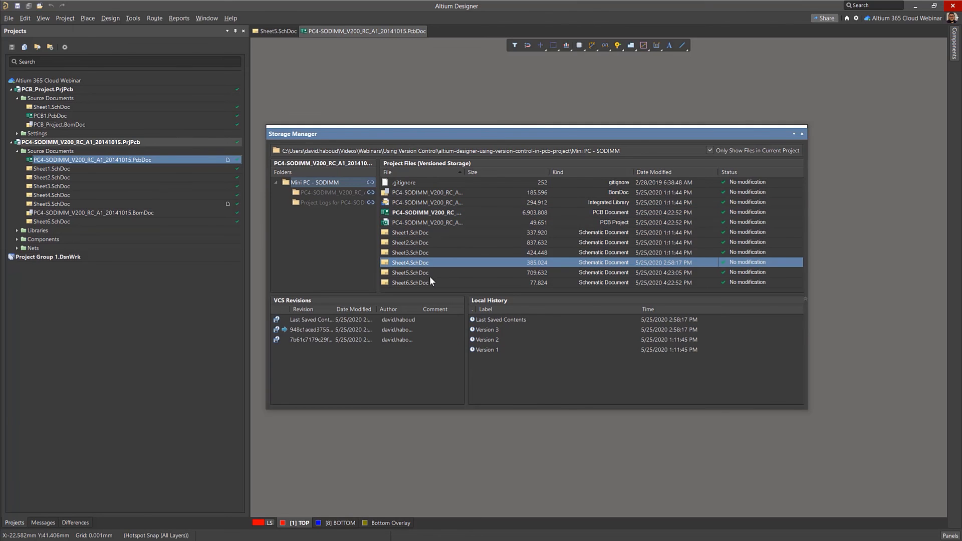
click(429, 275)
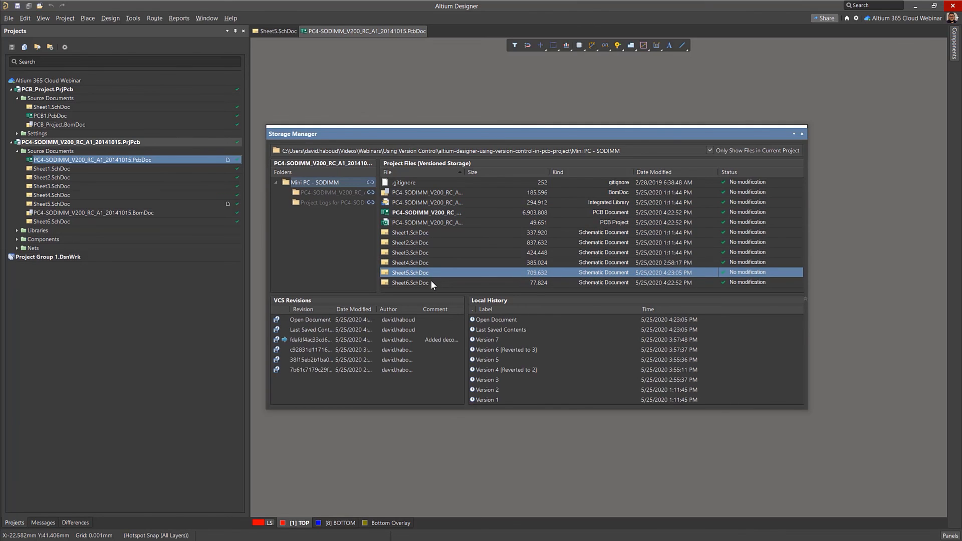
- Compare Version 7 with Version 6 [Reverted to 3] of Sheet5.SchDoc from its local history, and close the Storage Manager
click(520, 340)
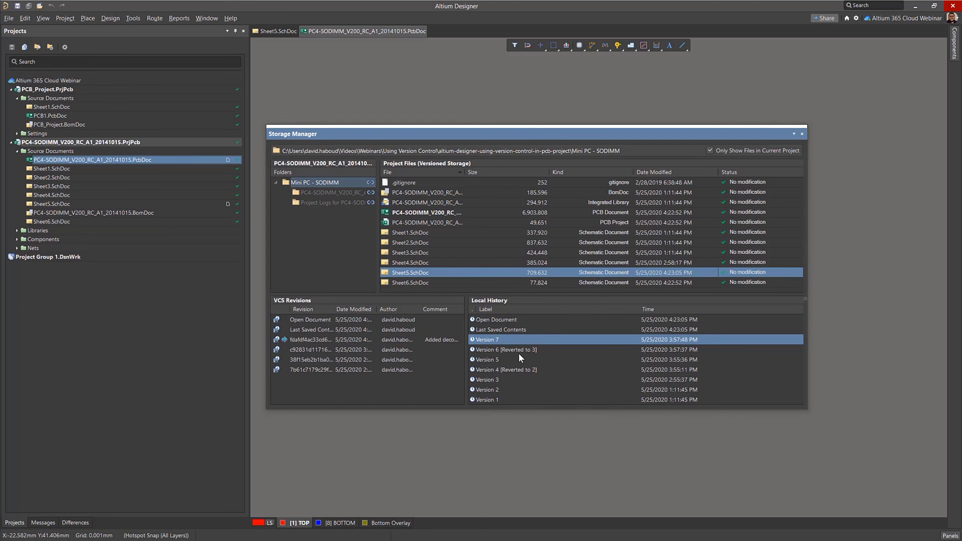
ctrl+click(519, 350)
right_click(519, 351)
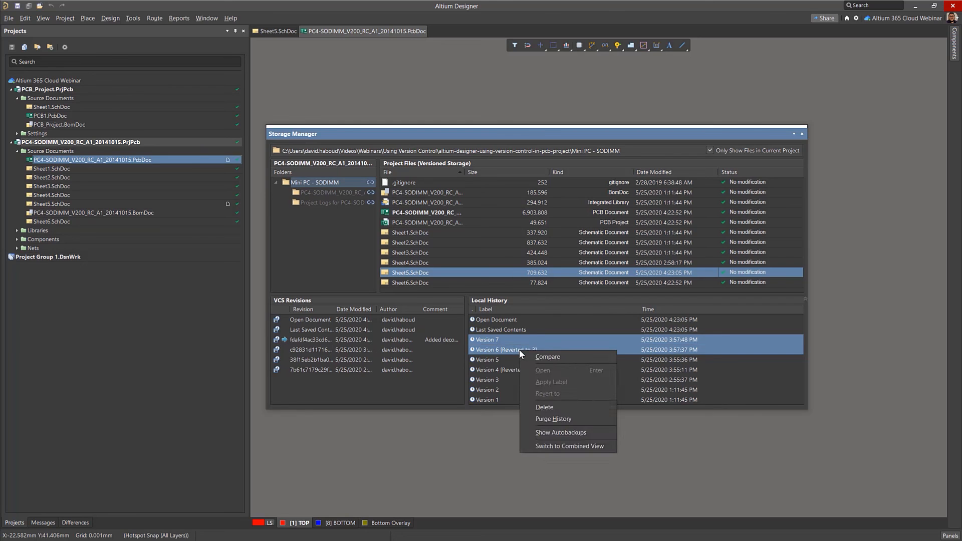
click(556, 358)
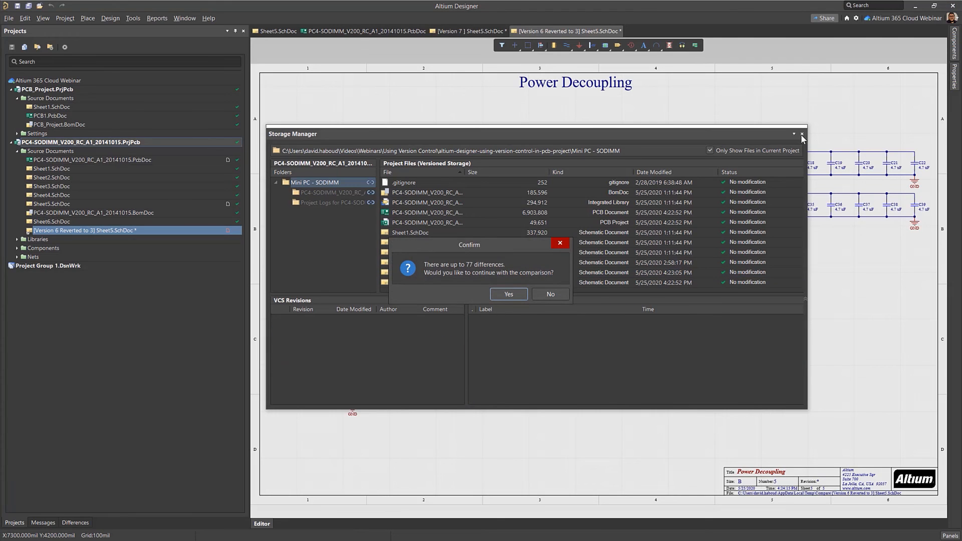
key(Return)
click(802, 134)
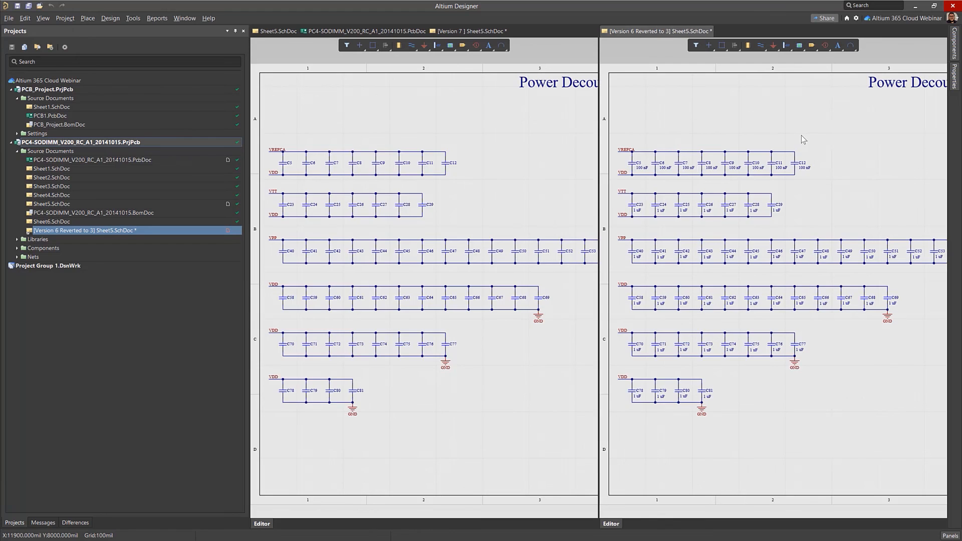
- Examine the VDD, VPP and VTT capacitor banks around C56 and C57 in both compared Sheet5 versions
right_drag(551, 373, 311, 365)
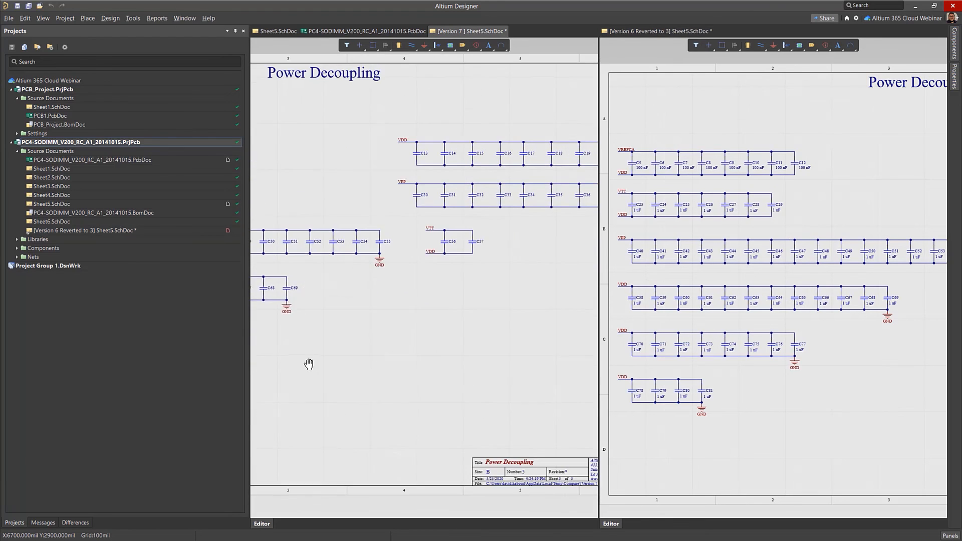
right_drag(513, 318, 444, 311)
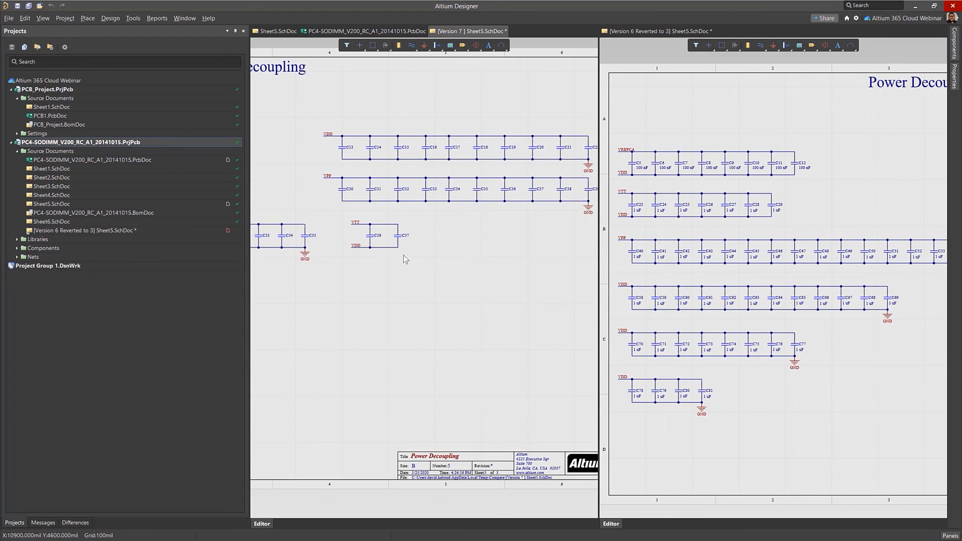
click(874, 325)
right_drag(842, 332, 654, 329)
right_drag(886, 331, 749, 331)
right_drag(802, 287, 747, 293)
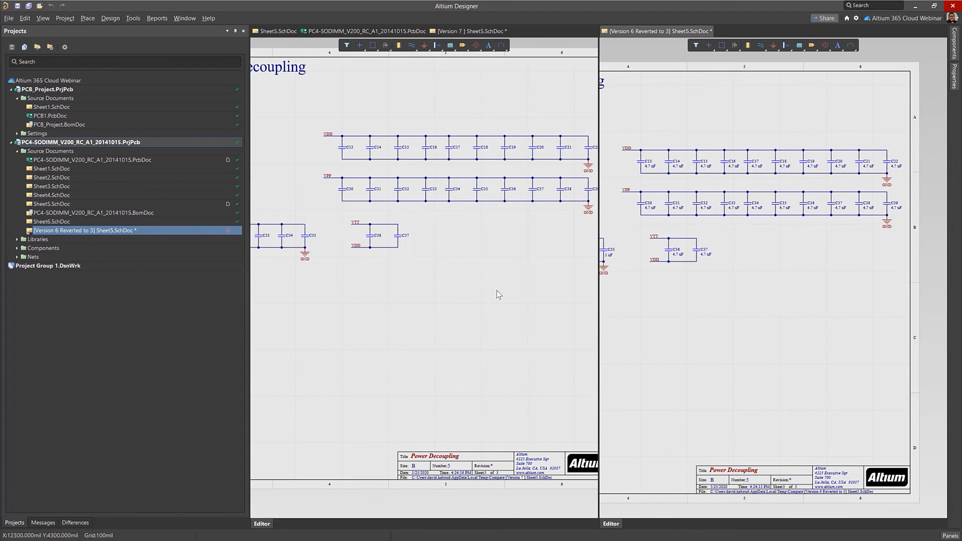
- Close the Version 6 Reverted to 3 copy of Sheet5.SchDoc without saving its changes
right_click(681, 31)
click(686, 33)
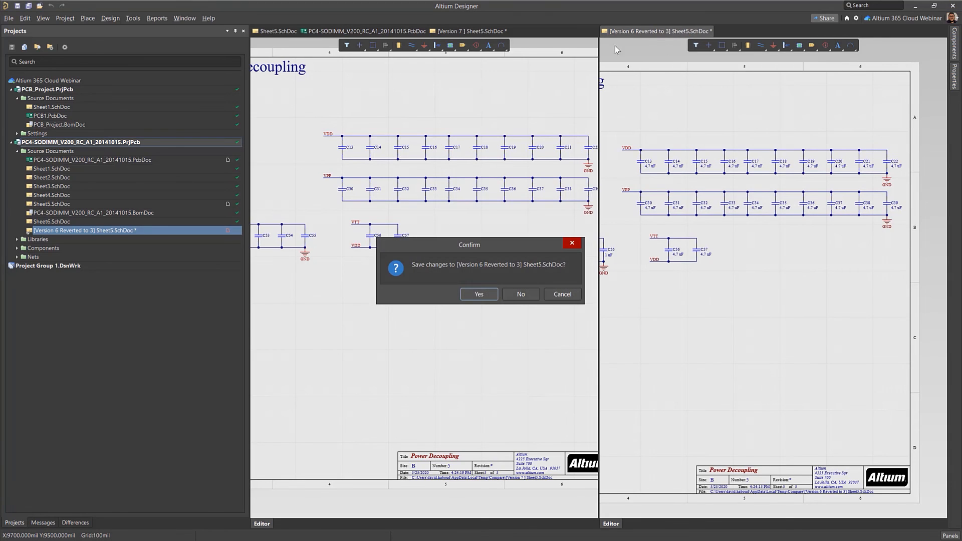
click(514, 298)
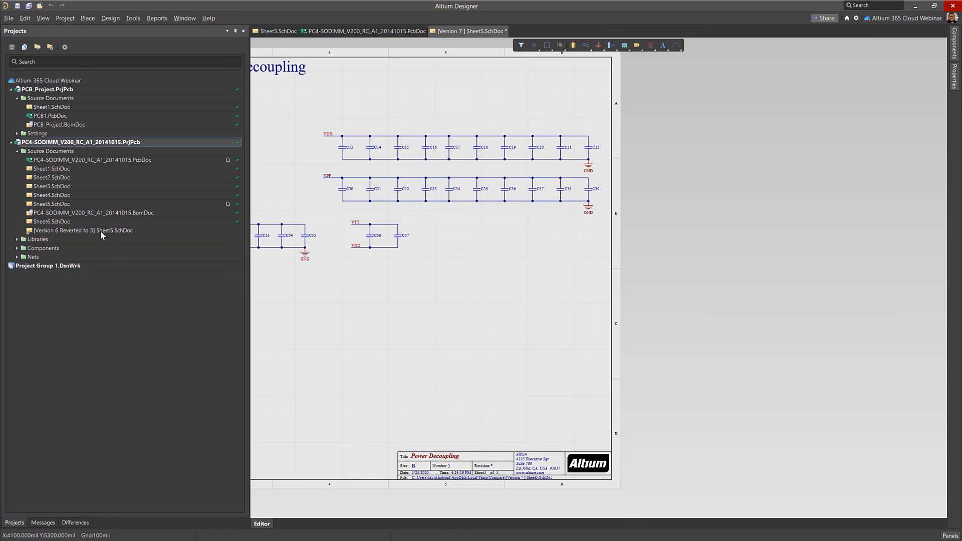
- Review the VCS revisions and local history of Sheet6.SchDoc and Sheet5.SchDoc in the Storage Manager, and close it
right_click(115, 213)
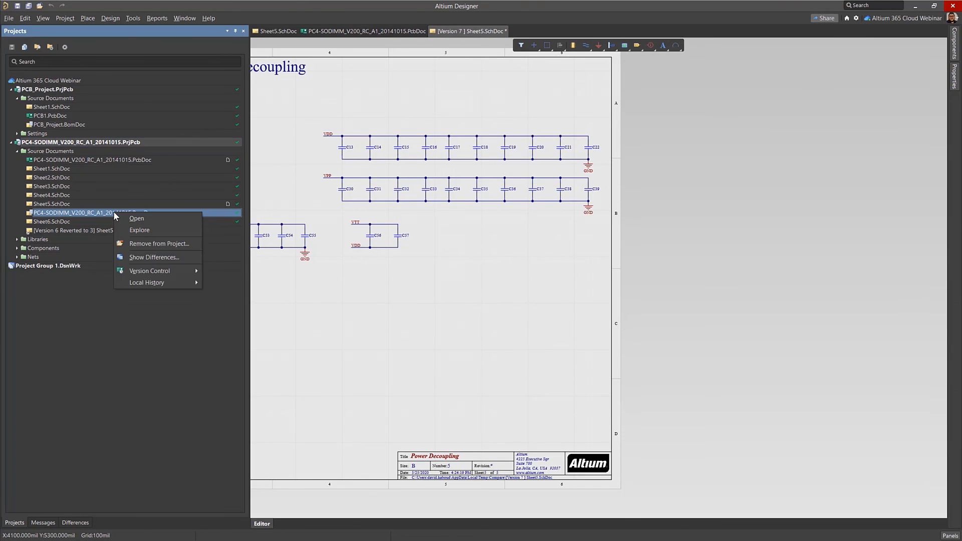
mouse_move(188, 270)
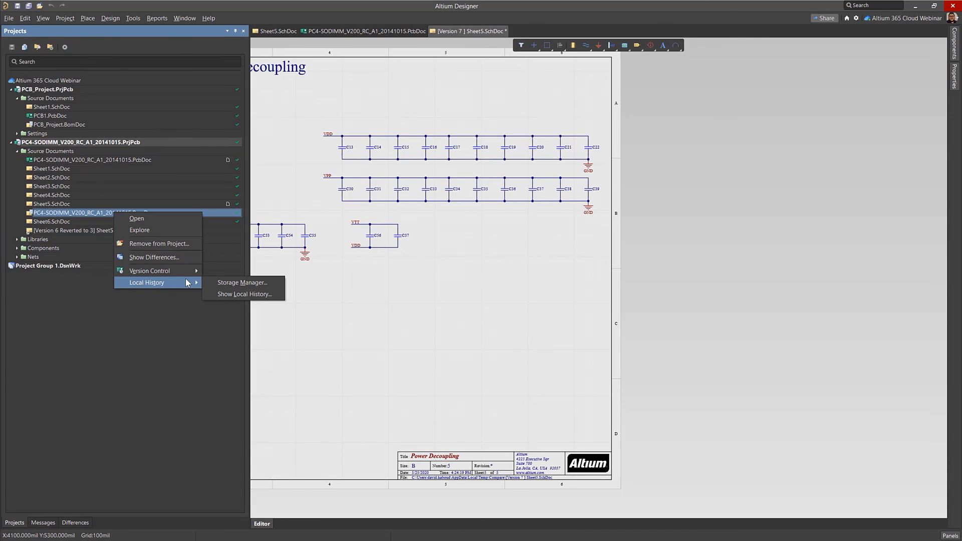
click(236, 285)
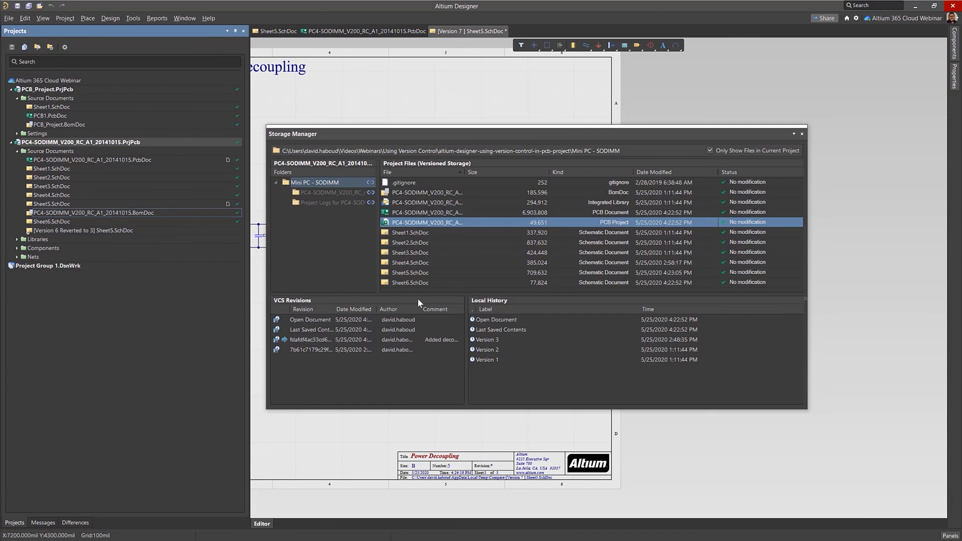
click(429, 281)
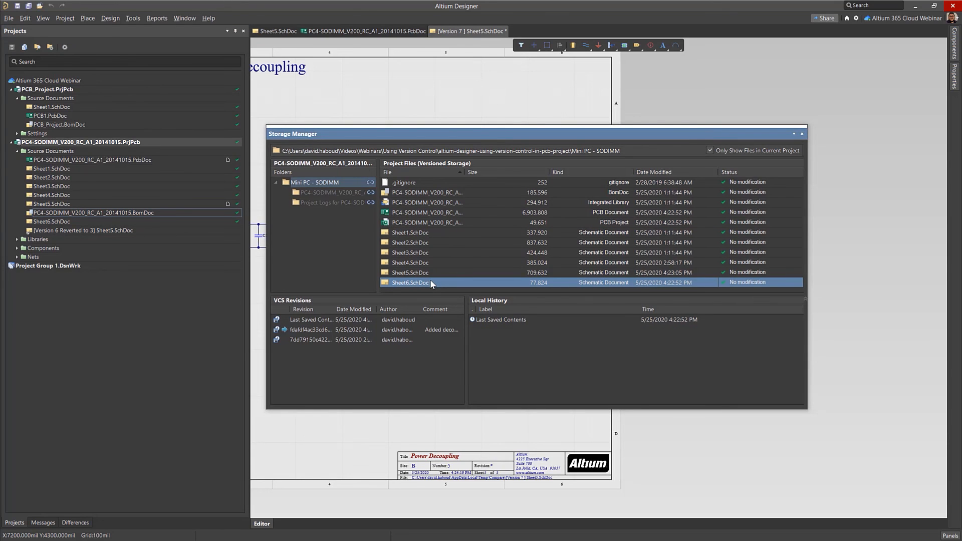
click(429, 274)
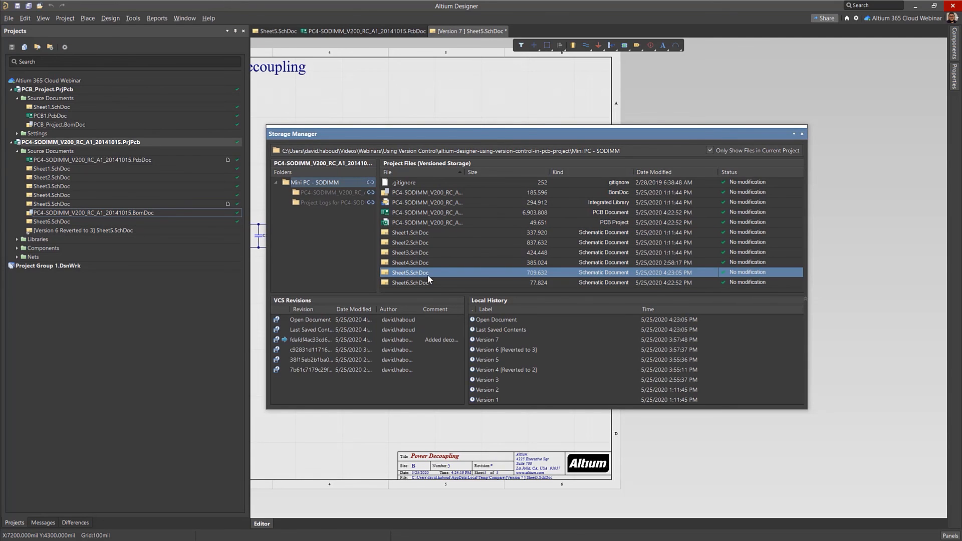
right_click(495, 361)
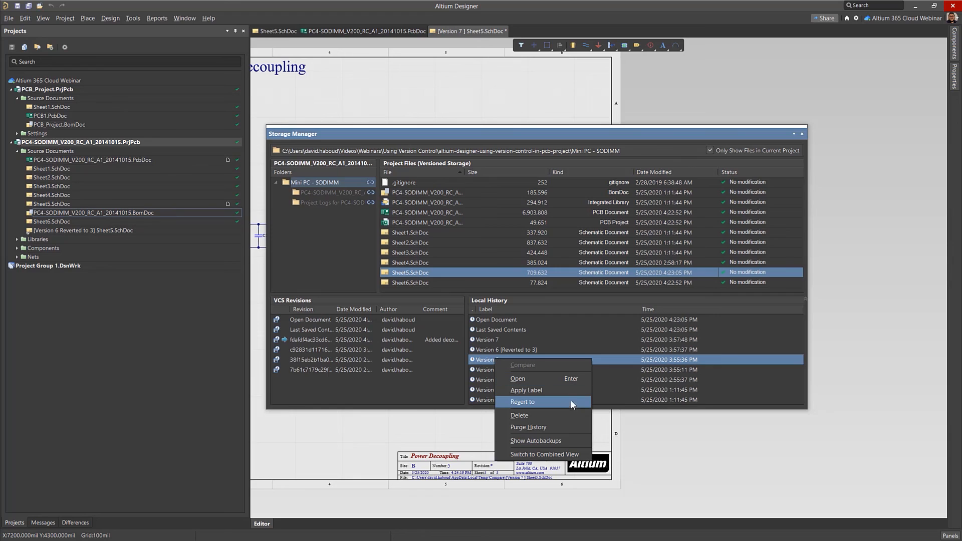
click(546, 349)
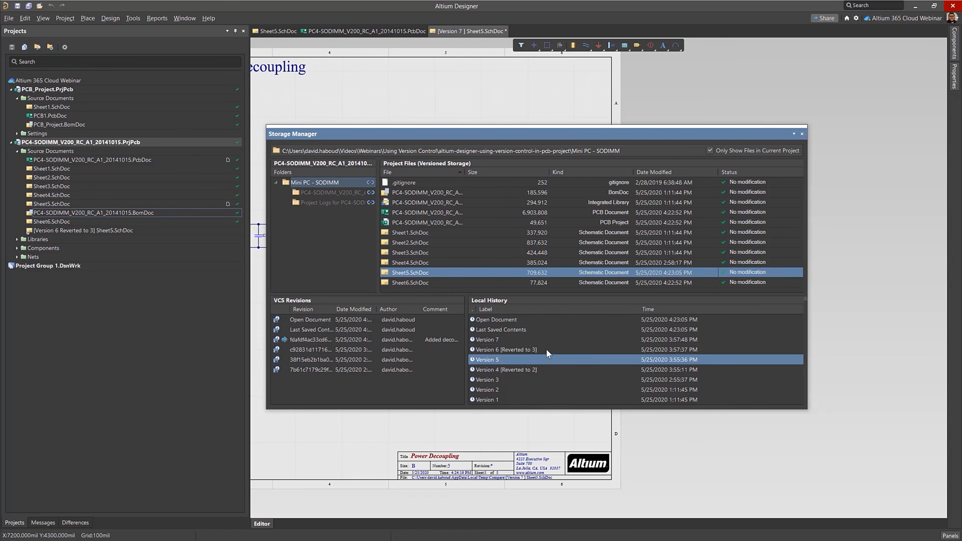
click(546, 349)
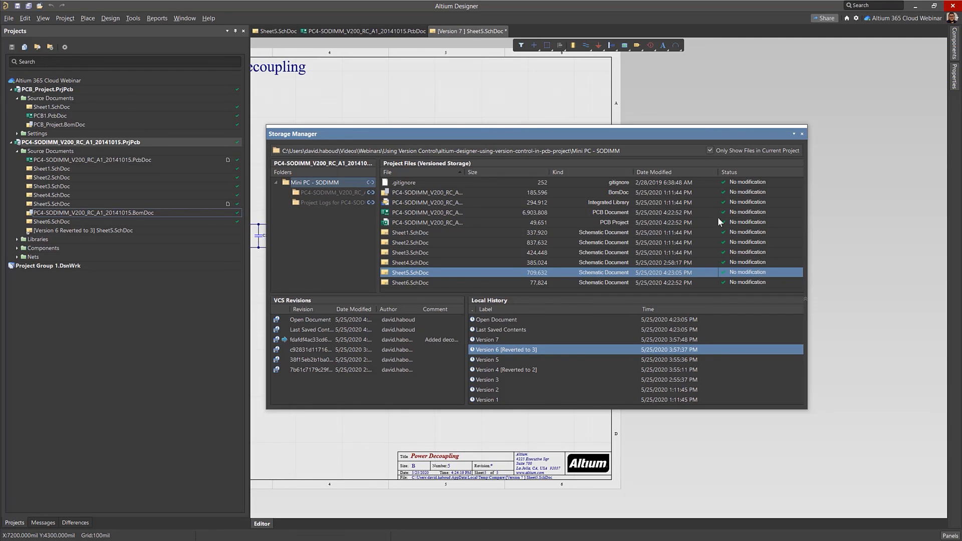
click(803, 134)
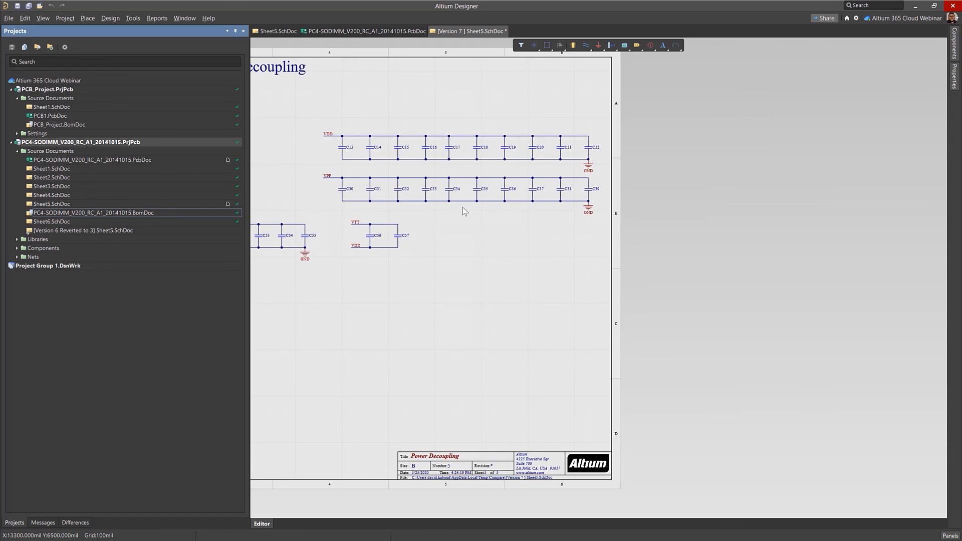
- Remove Sheet6.SchDoc from the PC4-SODIMM_V200_RC_A1_20141015 project
click(63, 221)
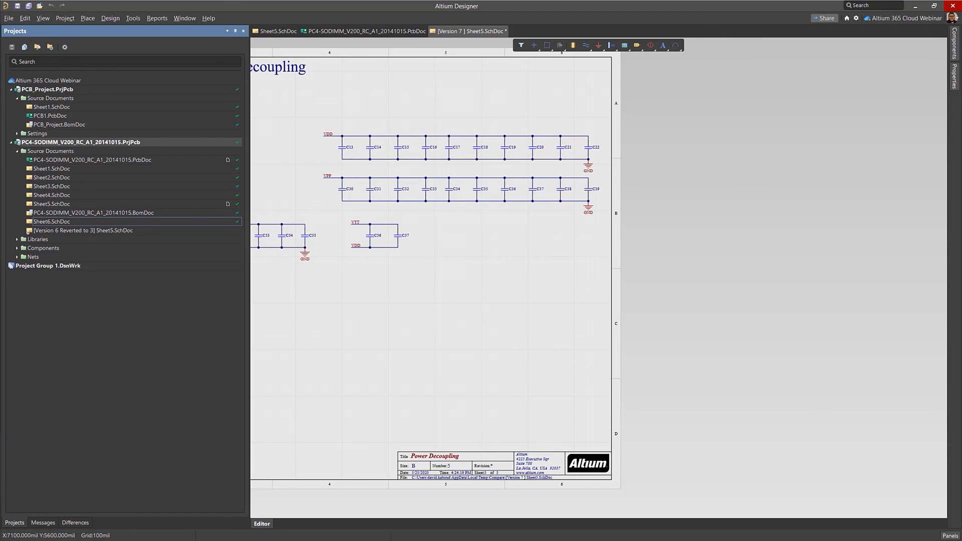
right_click(64, 222)
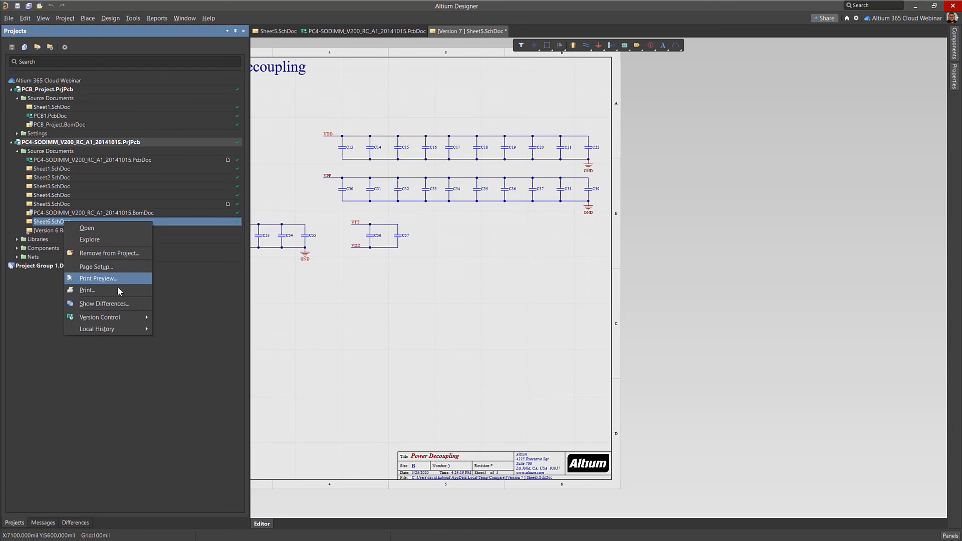
mouse_move(133, 317)
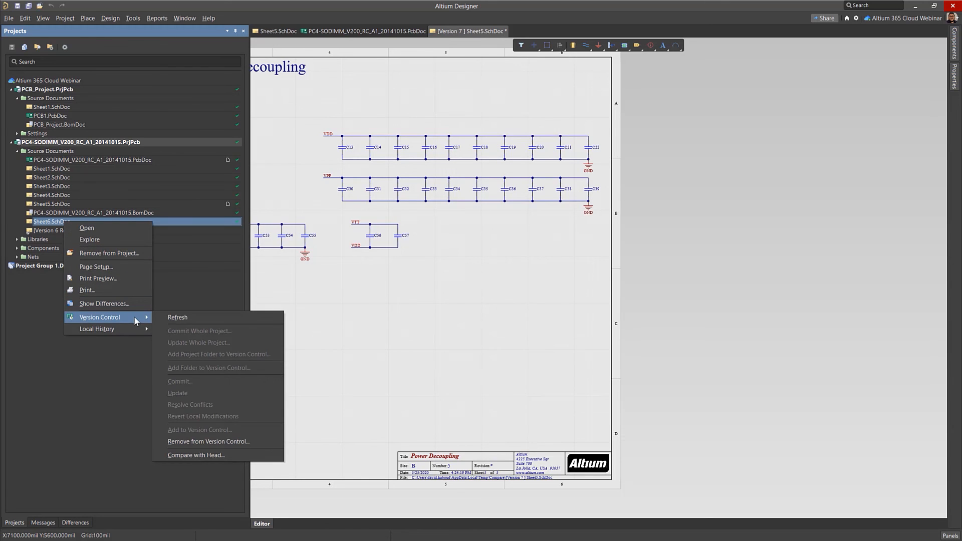
click(124, 250)
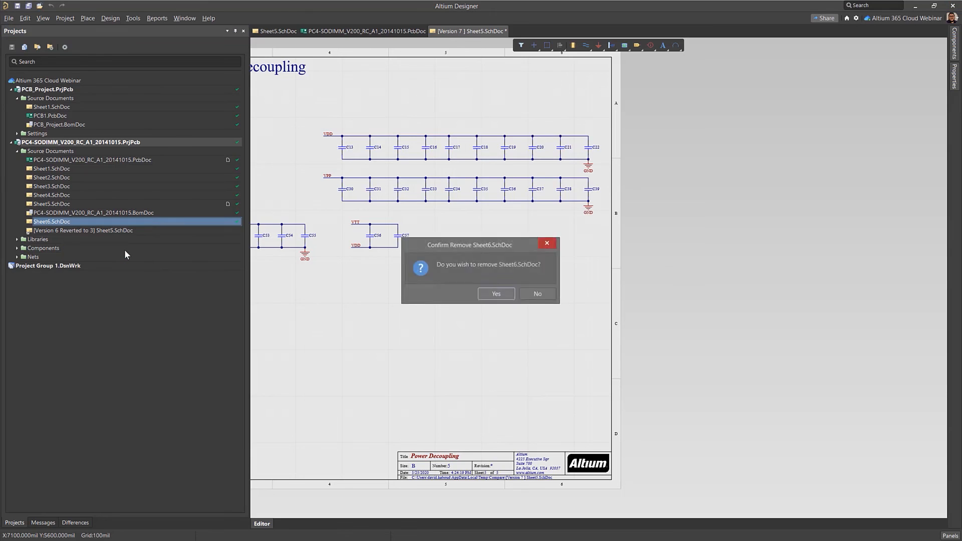
click(496, 294)
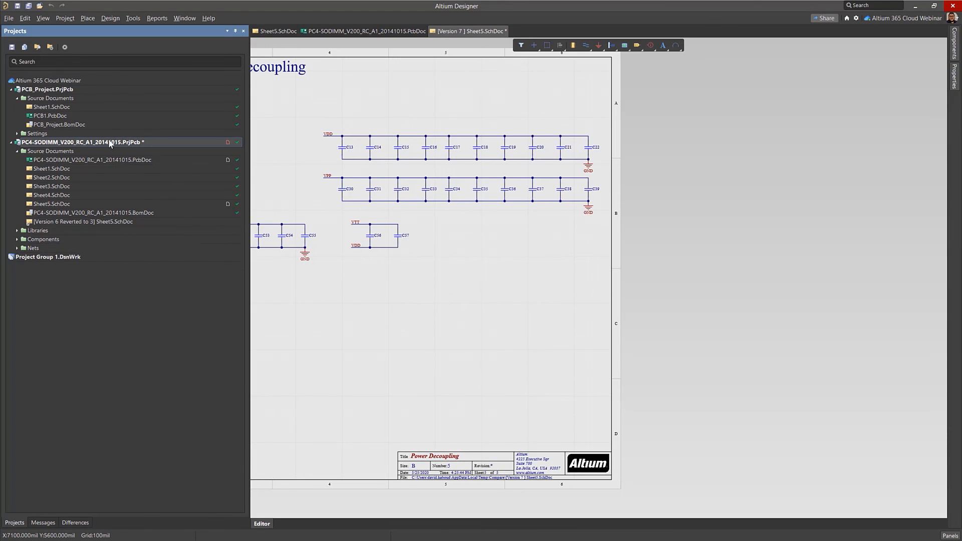
- Save the PC4-SODIMM project to the server, including its unsaved files, and commit and push the modified project file without a comment
right_click(107, 143)
click(185, 222)
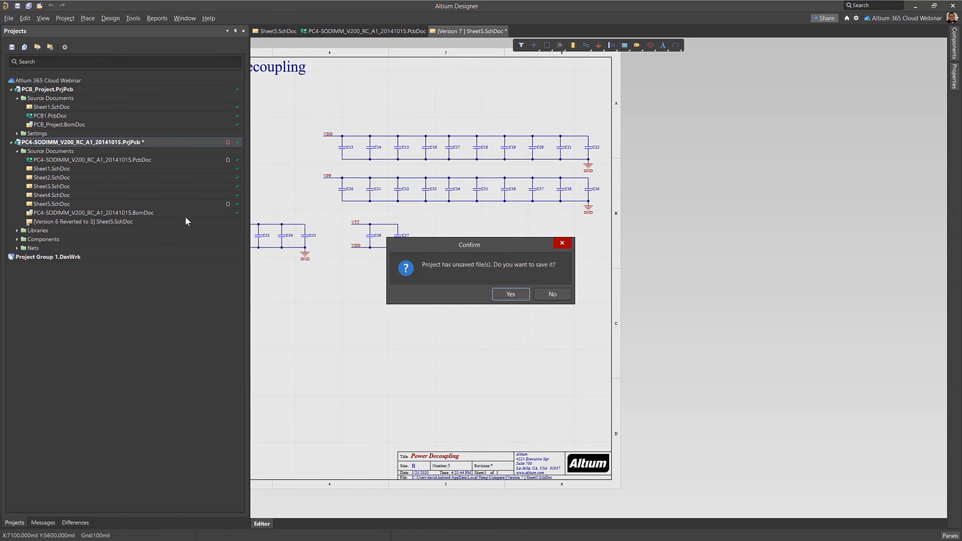
click(498, 298)
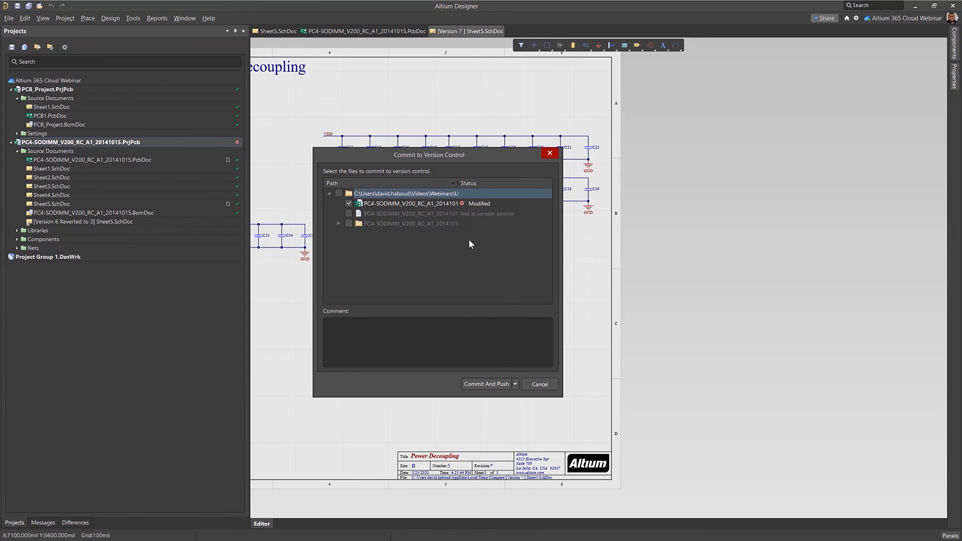
click(485, 384)
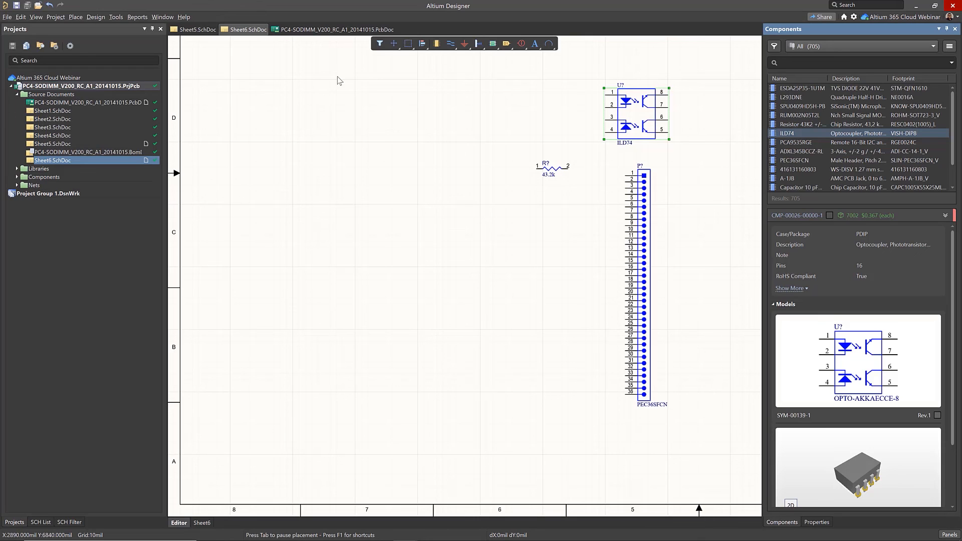
- Close all open documents in the other working copy and refresh the PC4-SODIMM project's version control status
right_click(207, 26)
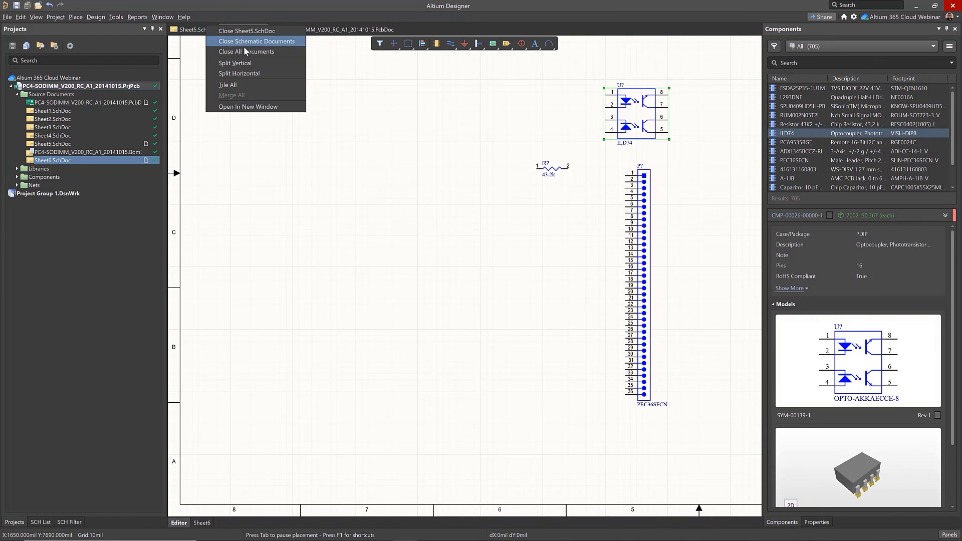
click(250, 52)
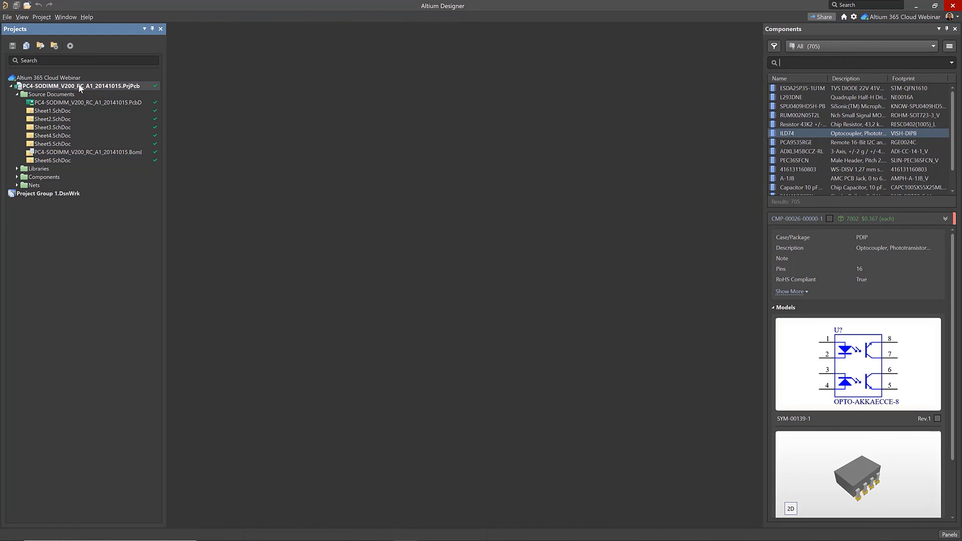
right_click(79, 86)
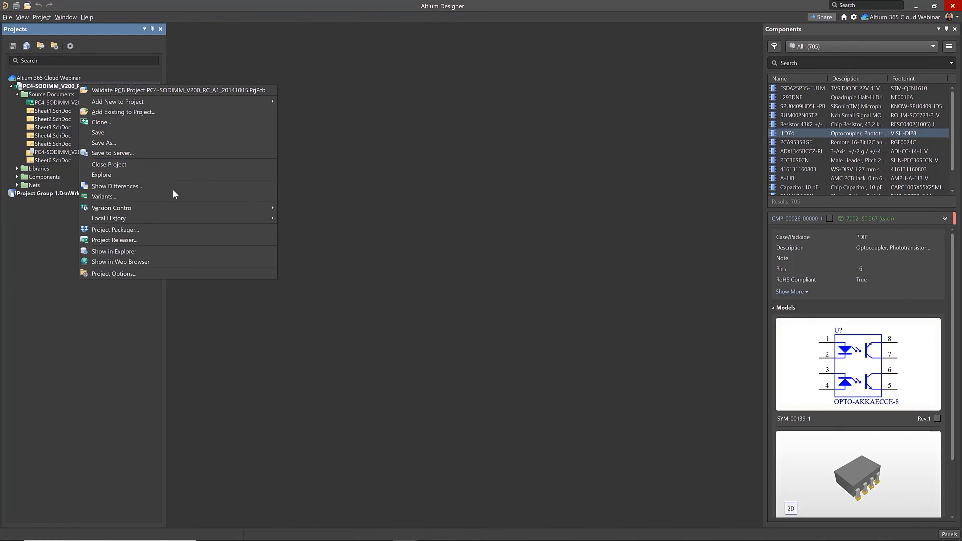
mouse_move(223, 205)
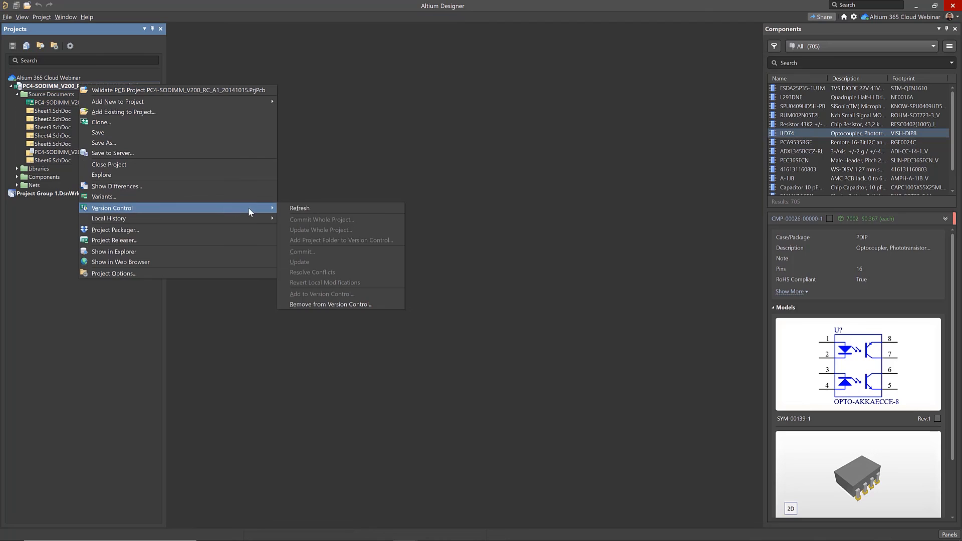
click(291, 207)
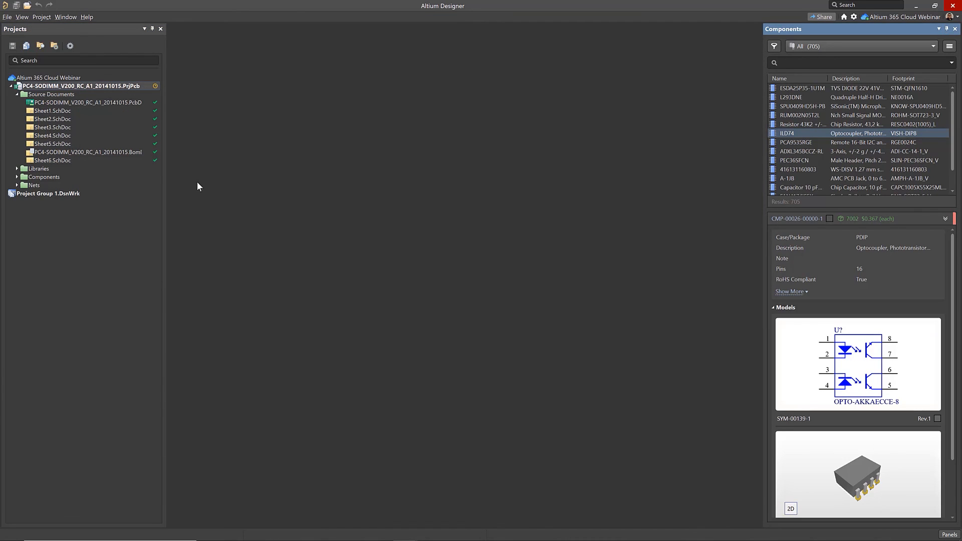
- Update the whole PC4-SODIMM project from version control
click(135, 161)
right_click(136, 162)
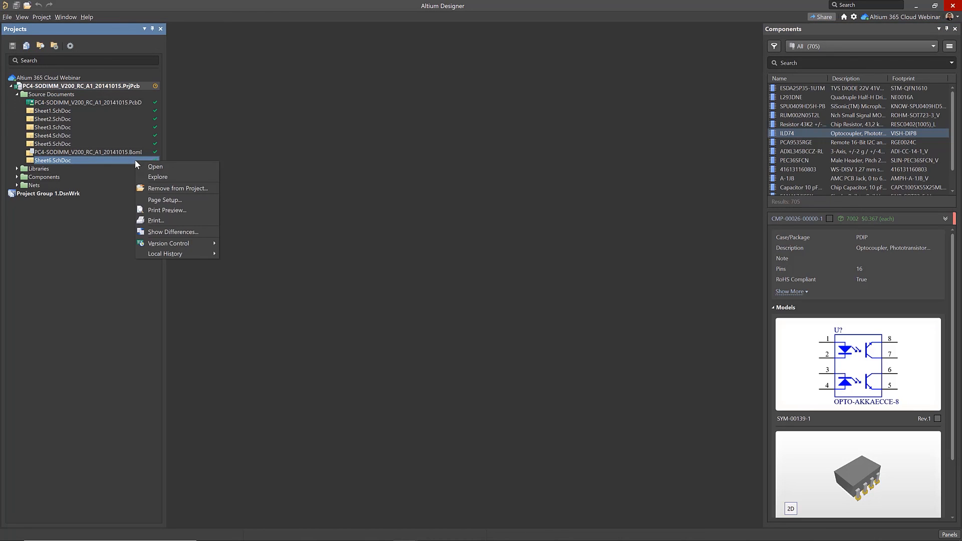
mouse_move(216, 244)
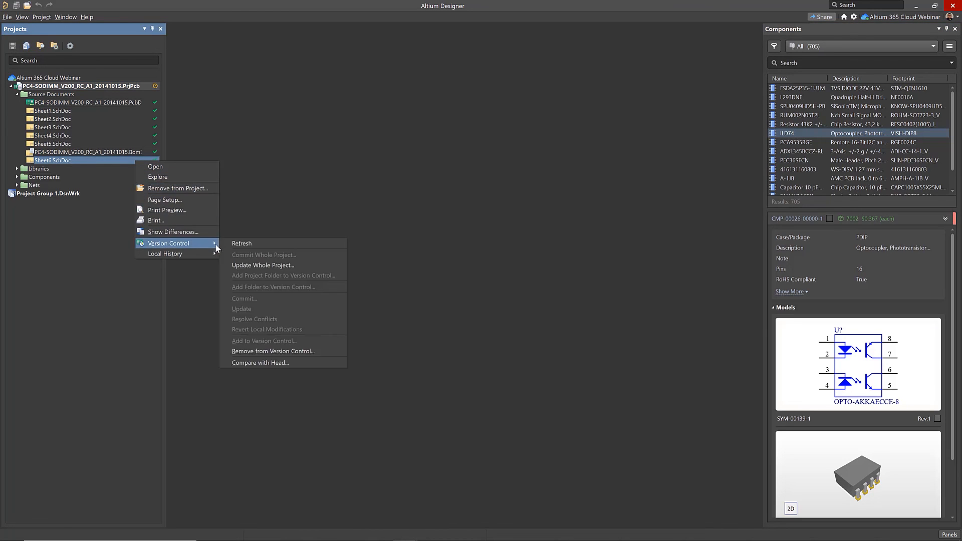
click(254, 266)
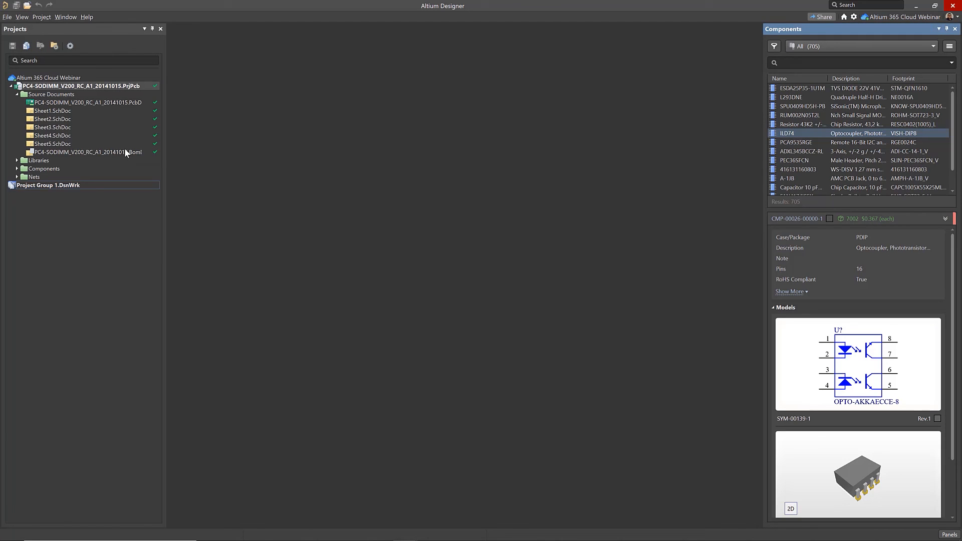
right_click(88, 143)
mouse_move(166, 229)
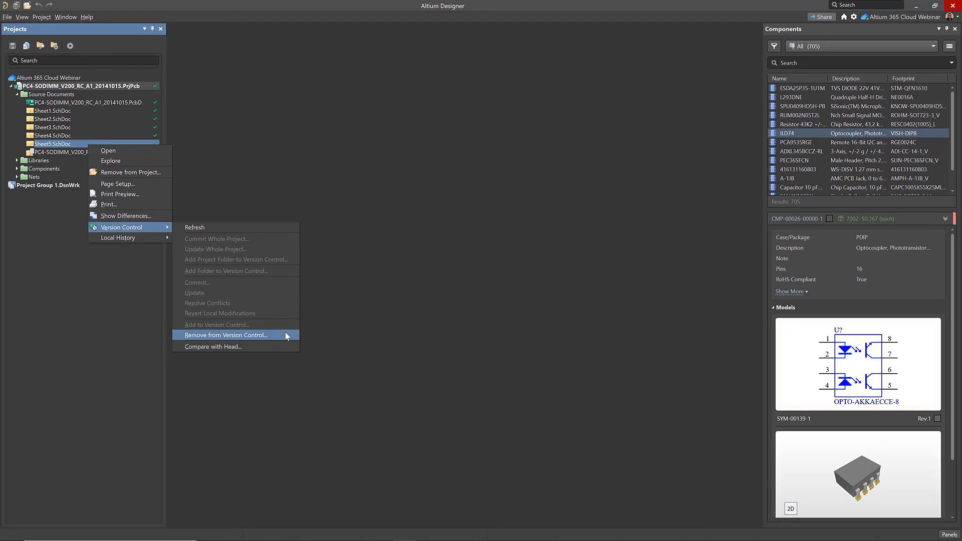
key(Escape)
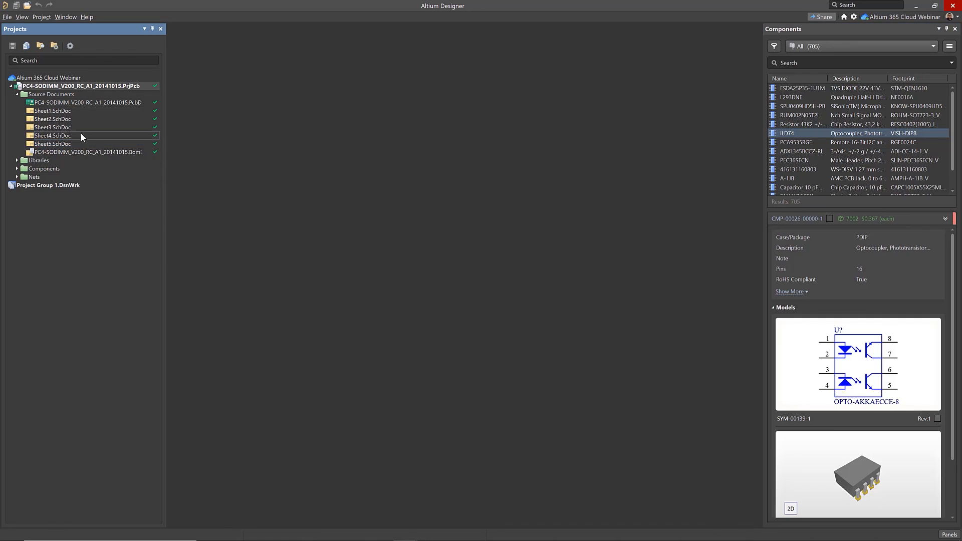